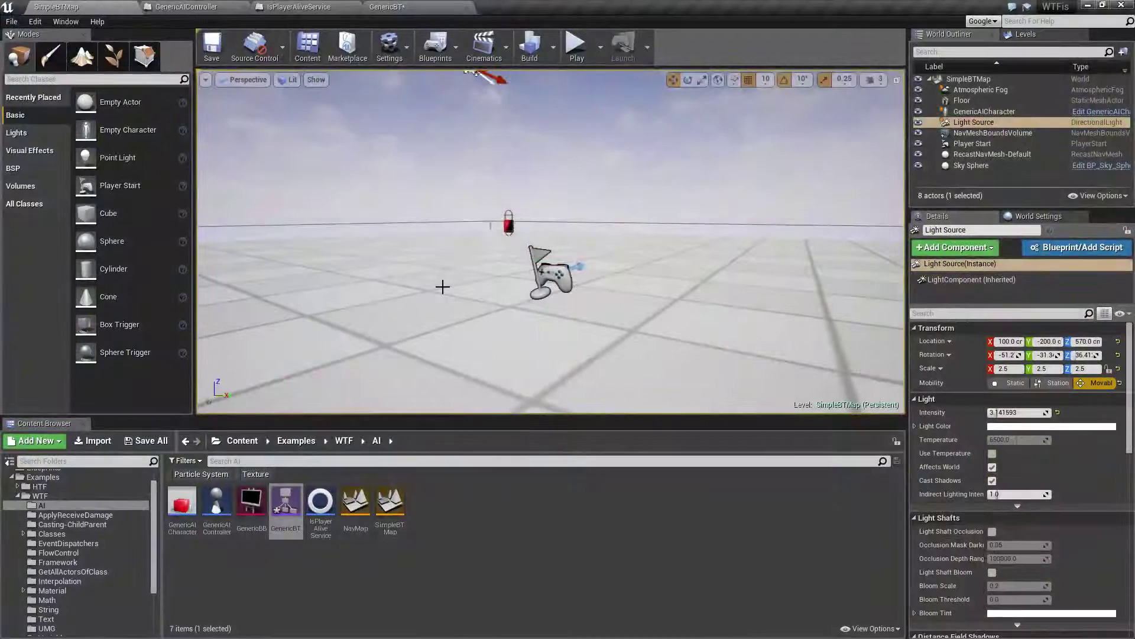
# - Open the GenericBT behavior tree, narrow the Details panel and centre the whole tree in the graph
pyautogui.moveTo(494, 272); pyautogui.dragTo(619, 322, button='right')
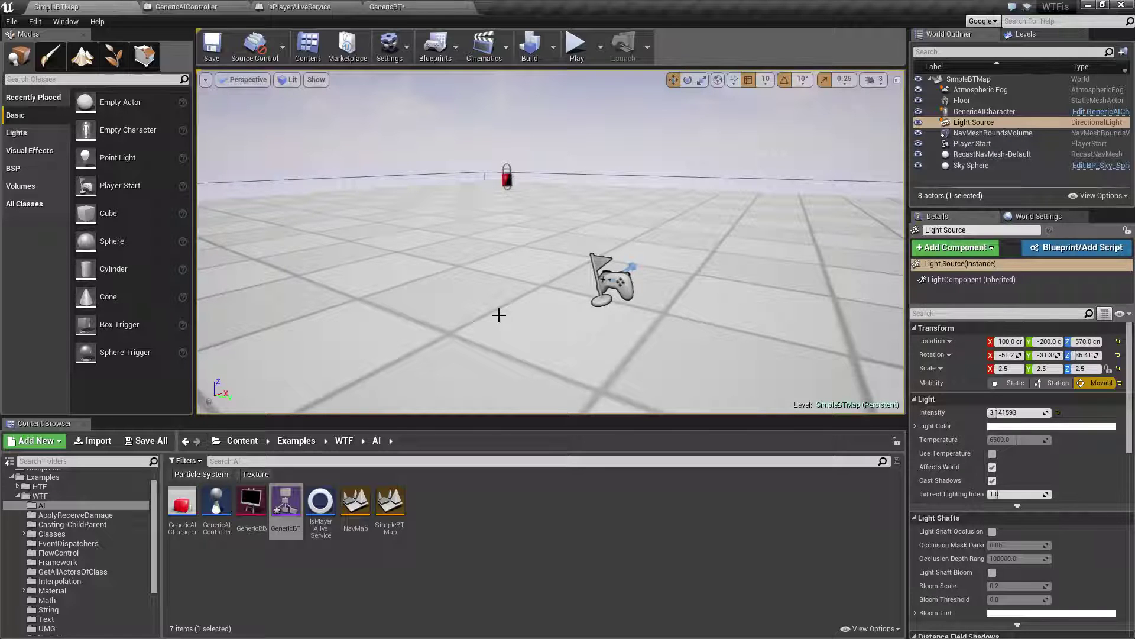
pyautogui.click(387, 7)
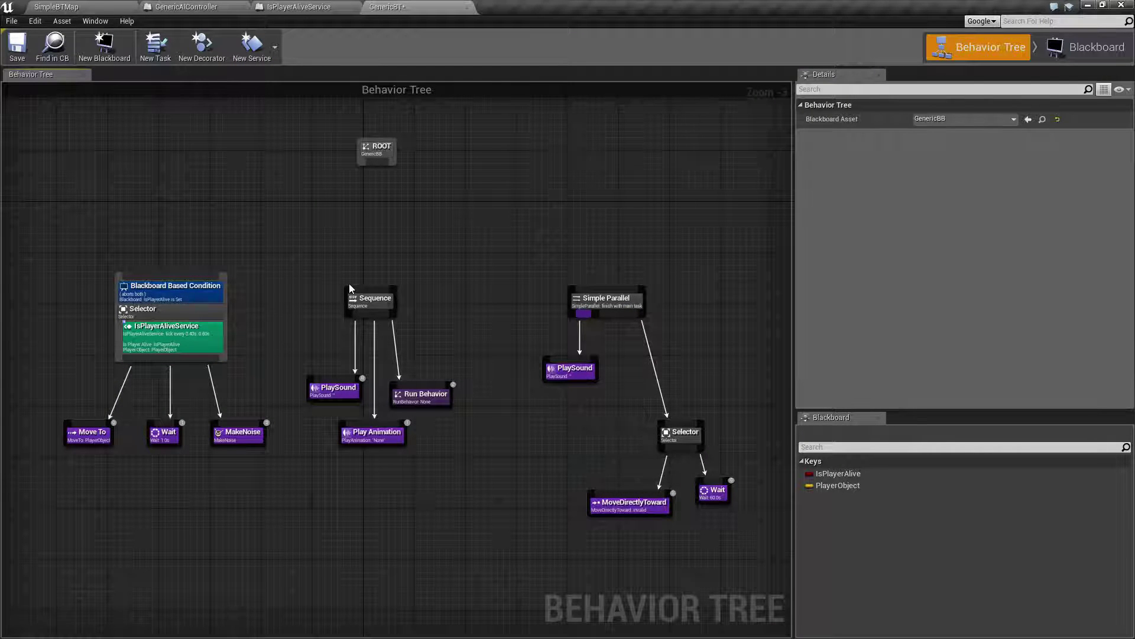
pyautogui.moveTo(794, 261); pyautogui.dragTo(957, 257)
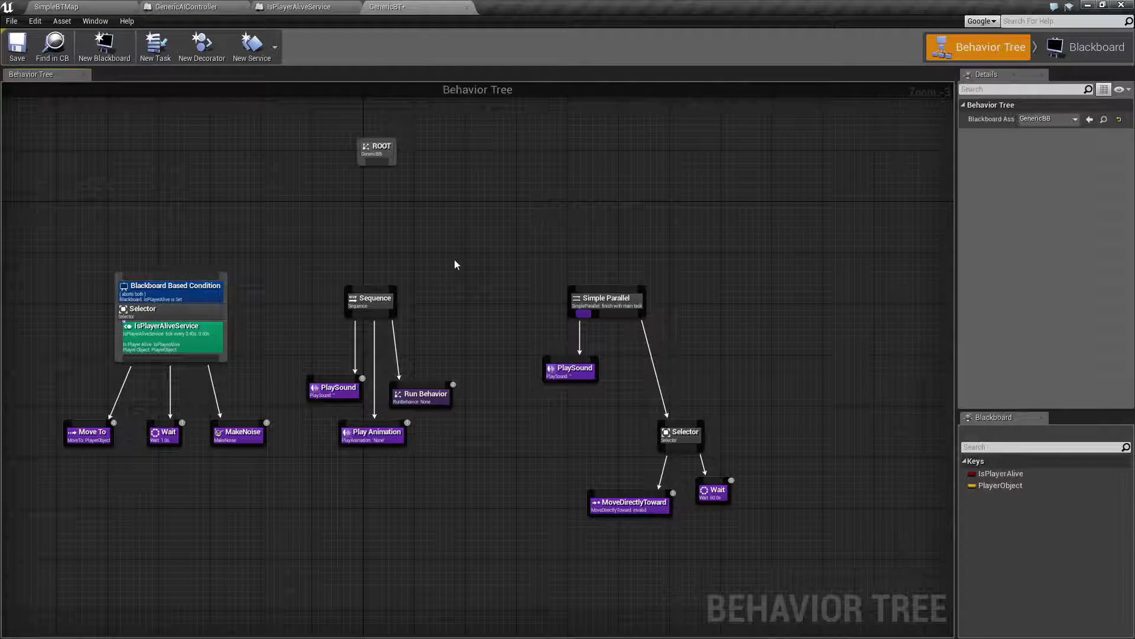
pyautogui.moveTo(456, 261); pyautogui.dragTo(565, 276, button='right')
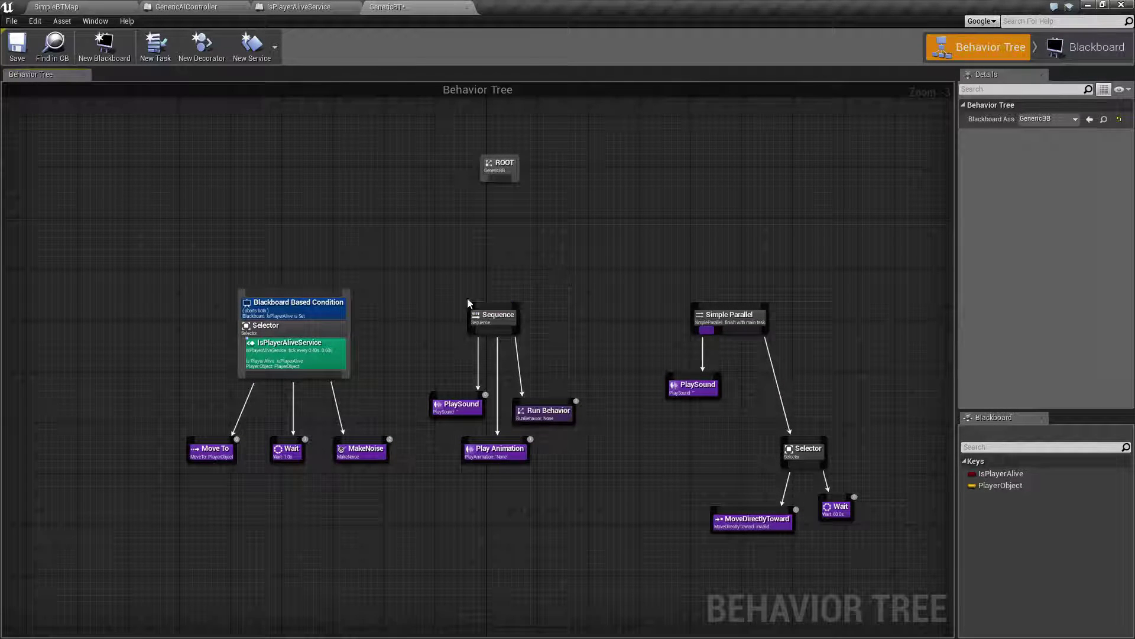
pyautogui.scroll(3, 441, 306)
pyautogui.scroll(-3, 441, 305)
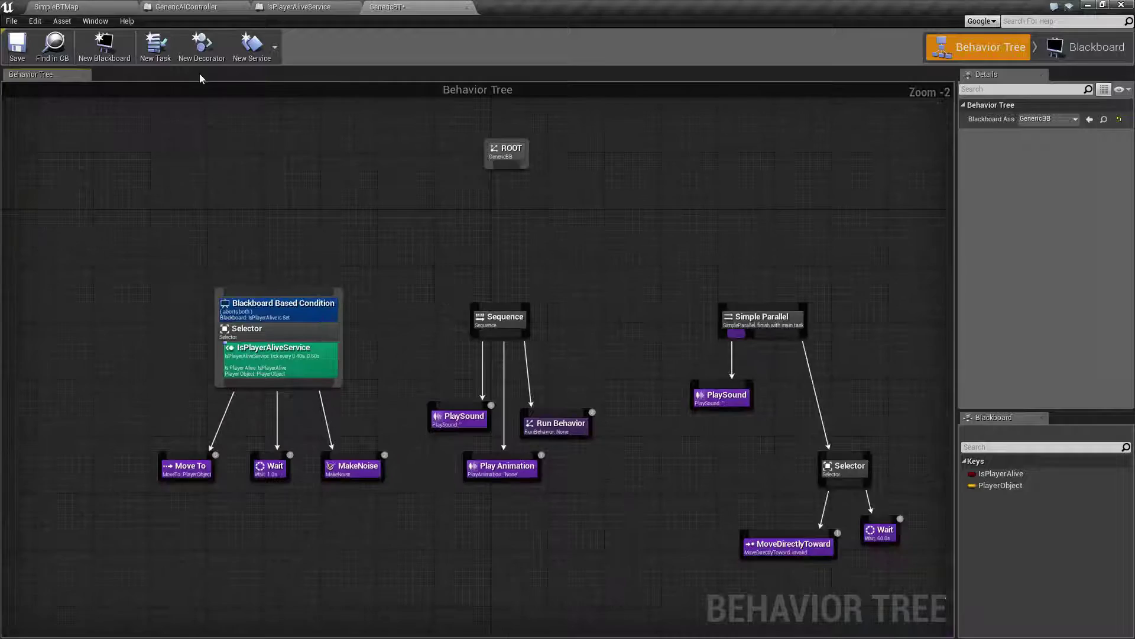
# - From SimpleBTMap's Content Browser, create a Behavior Tree asset via Artificial Intelligence > Behavior Tree in the AI folder
pyautogui.click(71, 6)
pyautogui.click(424, 575)
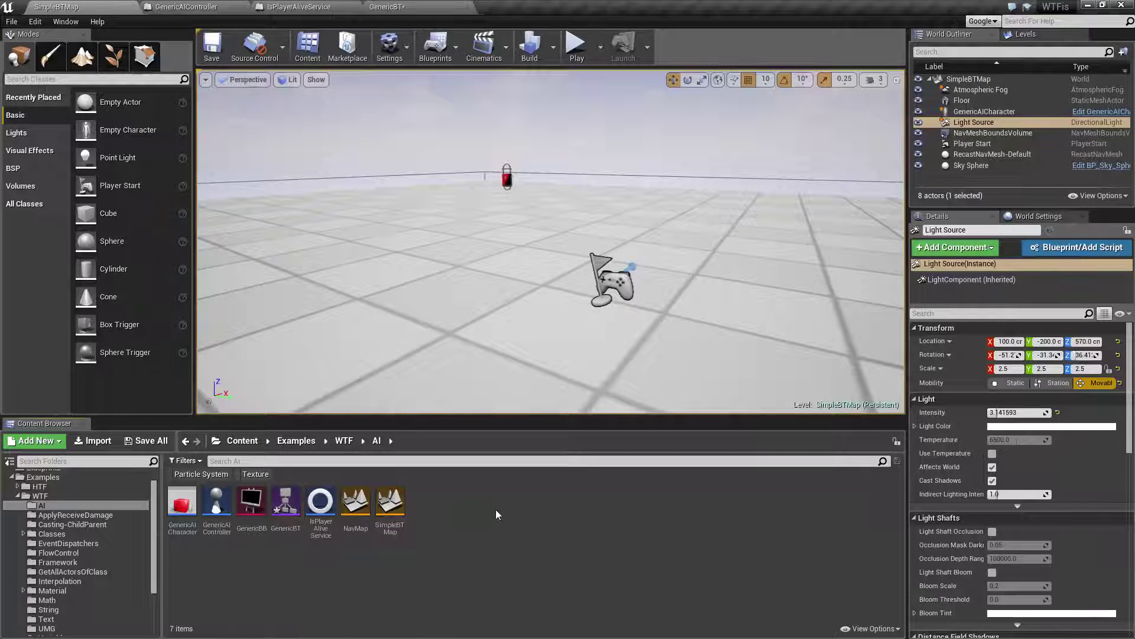
pyautogui.rightClick(428, 494)
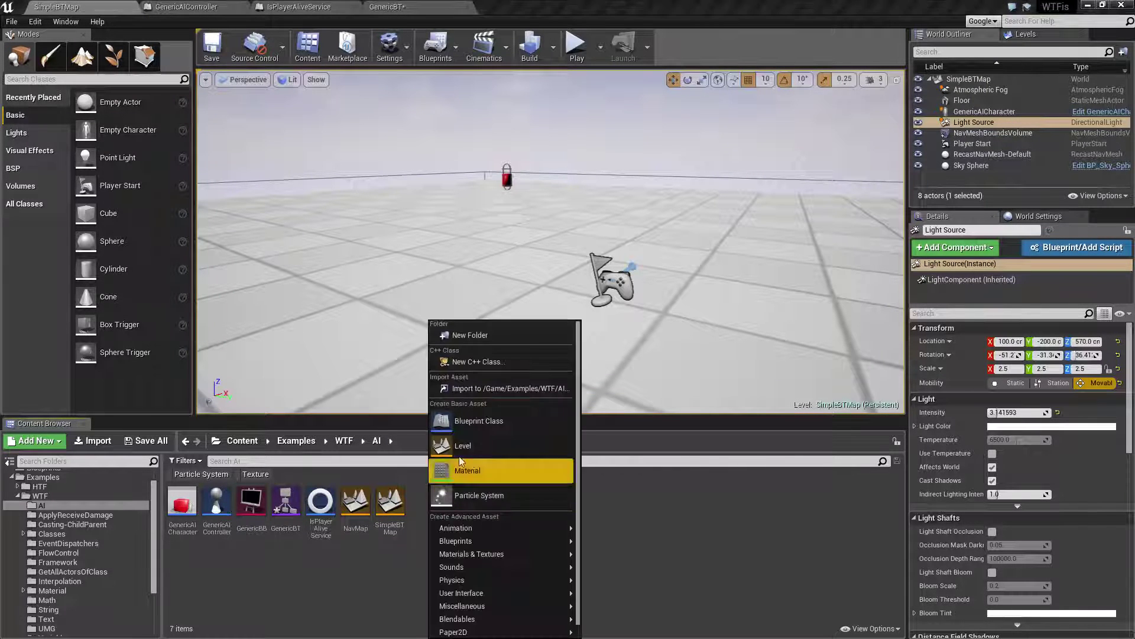
pyautogui.scroll(-1, 494, 591)
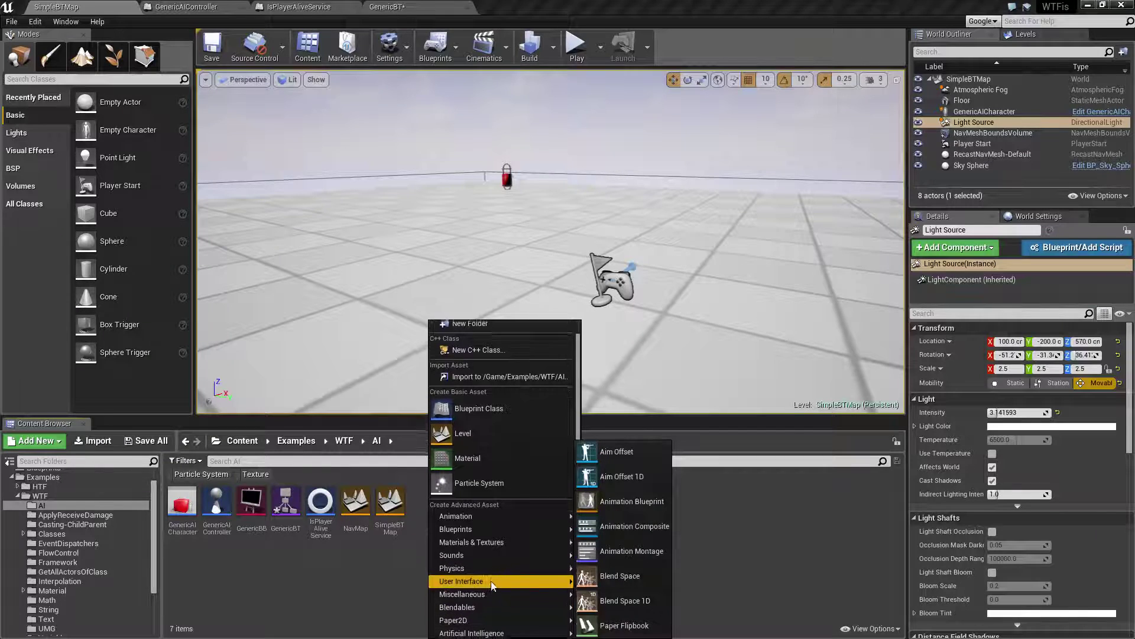
pyautogui.moveTo(499, 630)
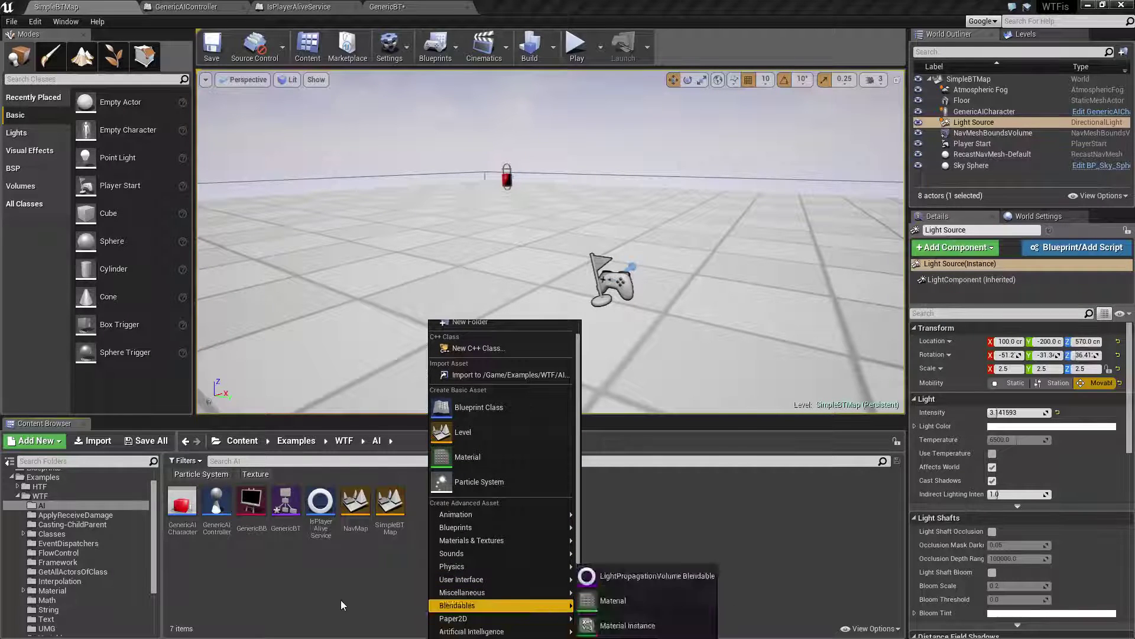
pyautogui.click(489, 508)
pyautogui.rightClick(489, 507)
pyautogui.moveTo(532, 624)
pyautogui.scroll(-1, 532, 627)
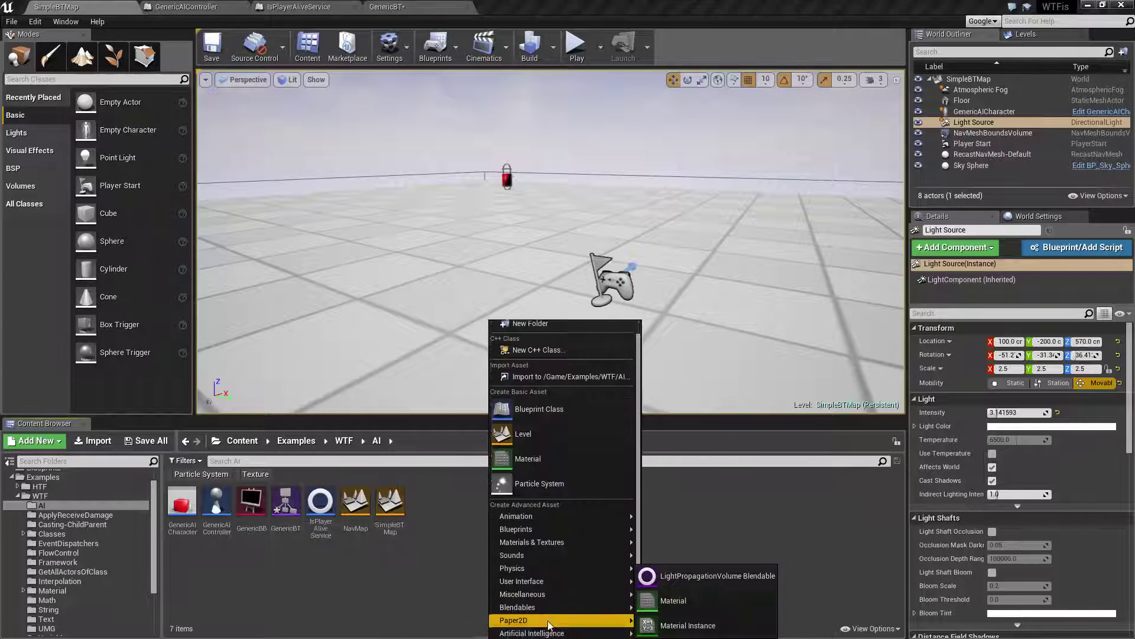
pyautogui.click(682, 601)
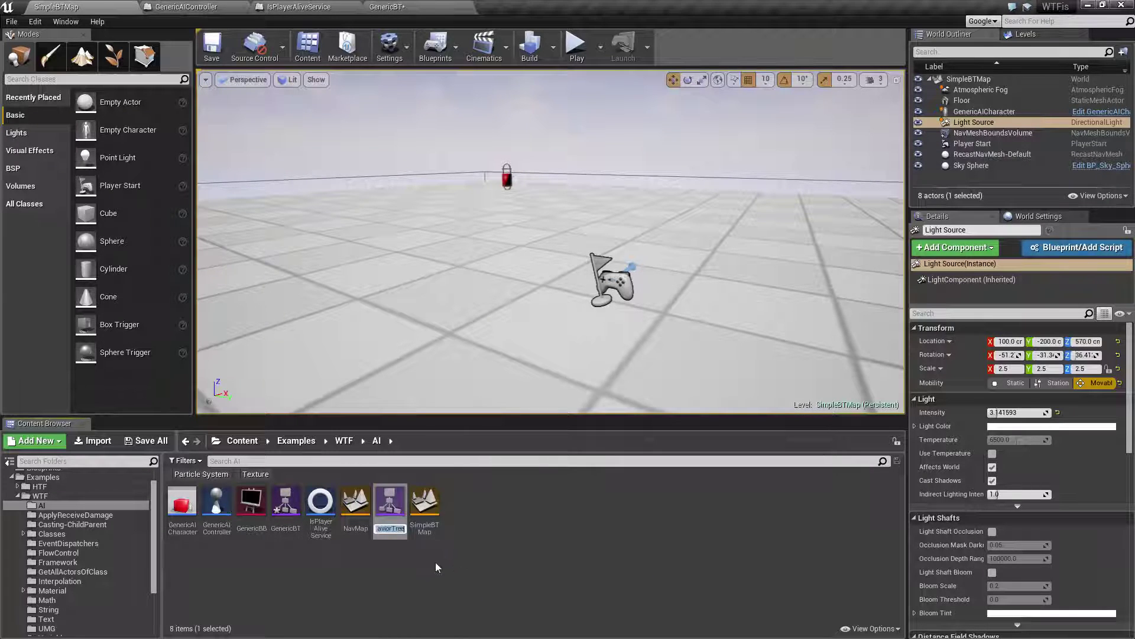
# - Open NewBehaviorTree in the behavior tree editor to see its lone ROOT node using GenericBB
pyautogui.doubleClick(393, 502)
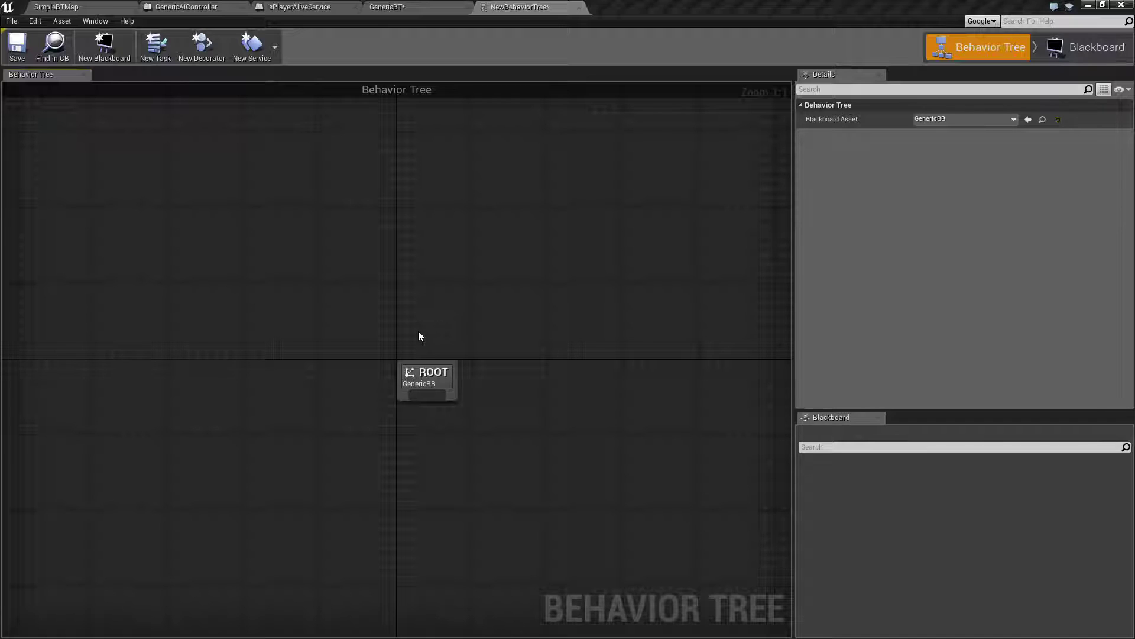
pyautogui.click(582, 9)
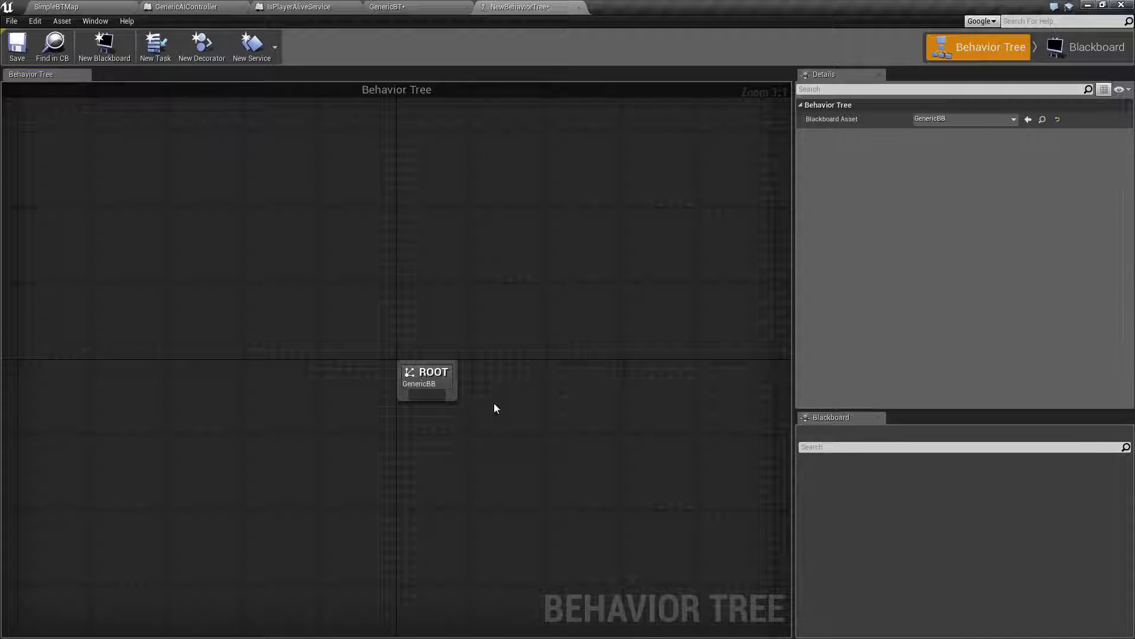
# - Close the NewBehaviorTree editor, select GenericBT's ROOT node and widen the Details panel
pyautogui.click(579, 7)
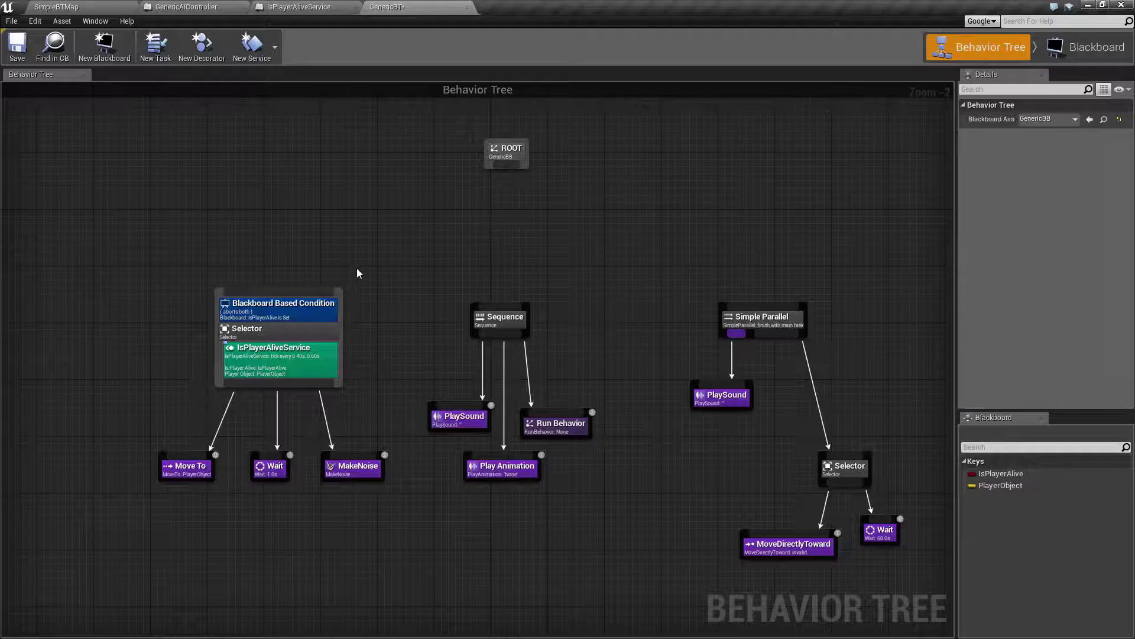
pyautogui.click(506, 155)
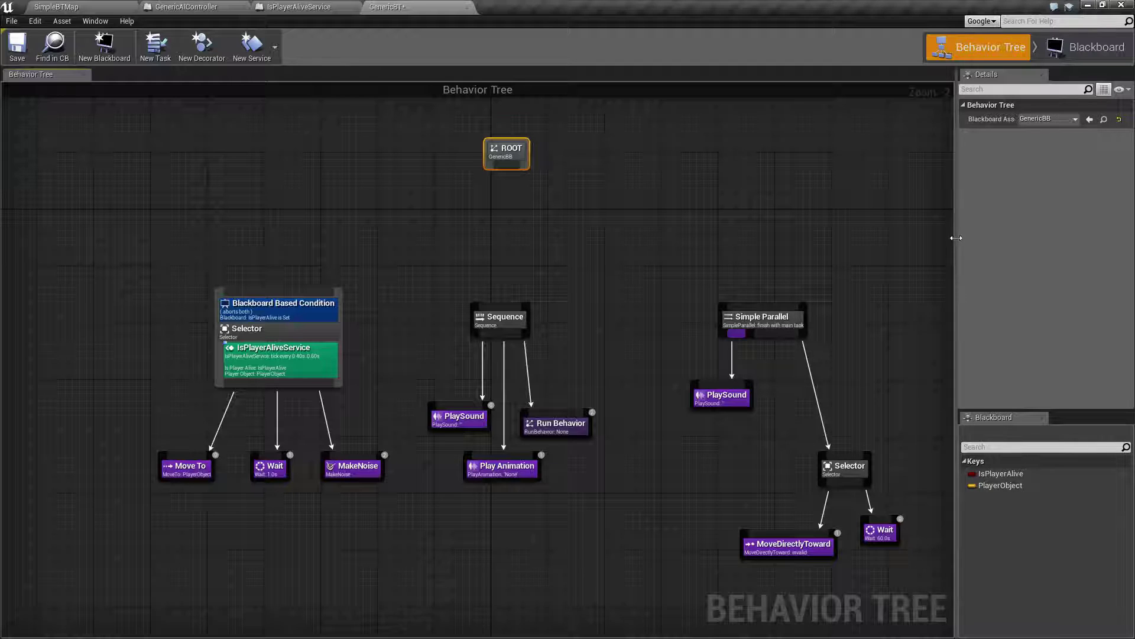
pyautogui.moveTo(956, 237); pyautogui.dragTo(884, 238)
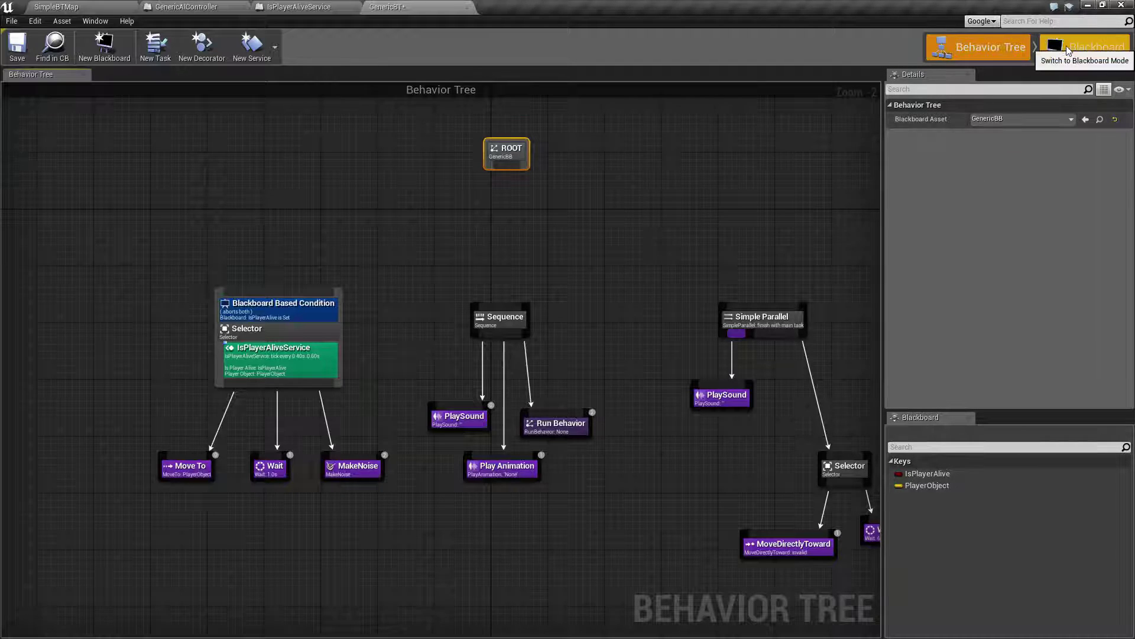
# - In Blackboard mode, inspect the IsPlayerAlive (Bool) and PlayerObject (Vector) keys
pyautogui.click(1094, 47)
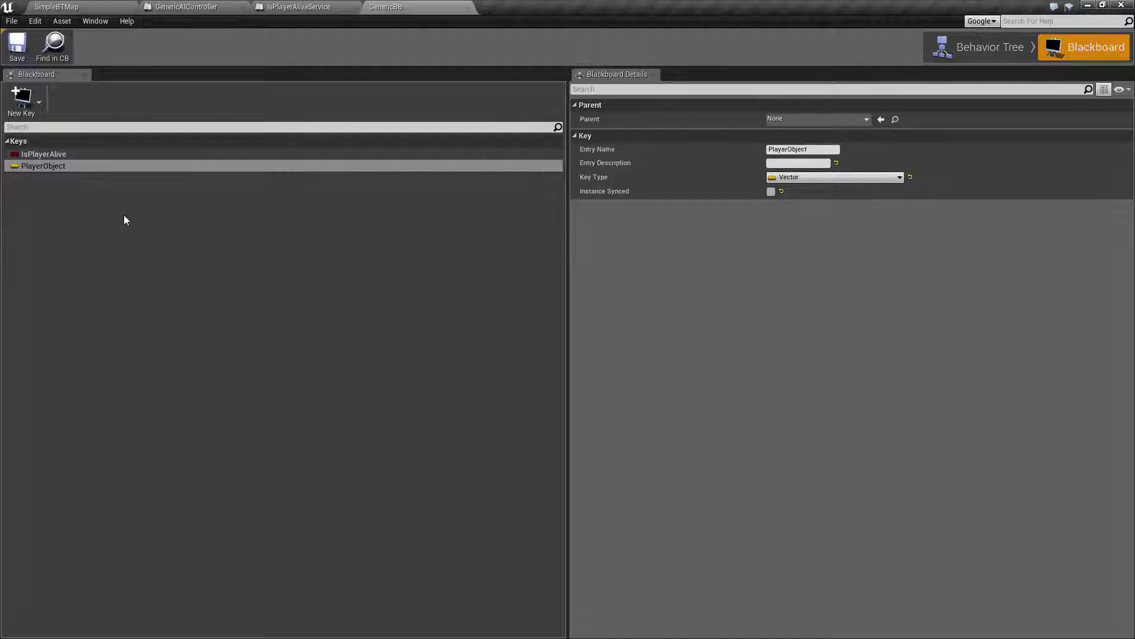
pyautogui.click(44, 154)
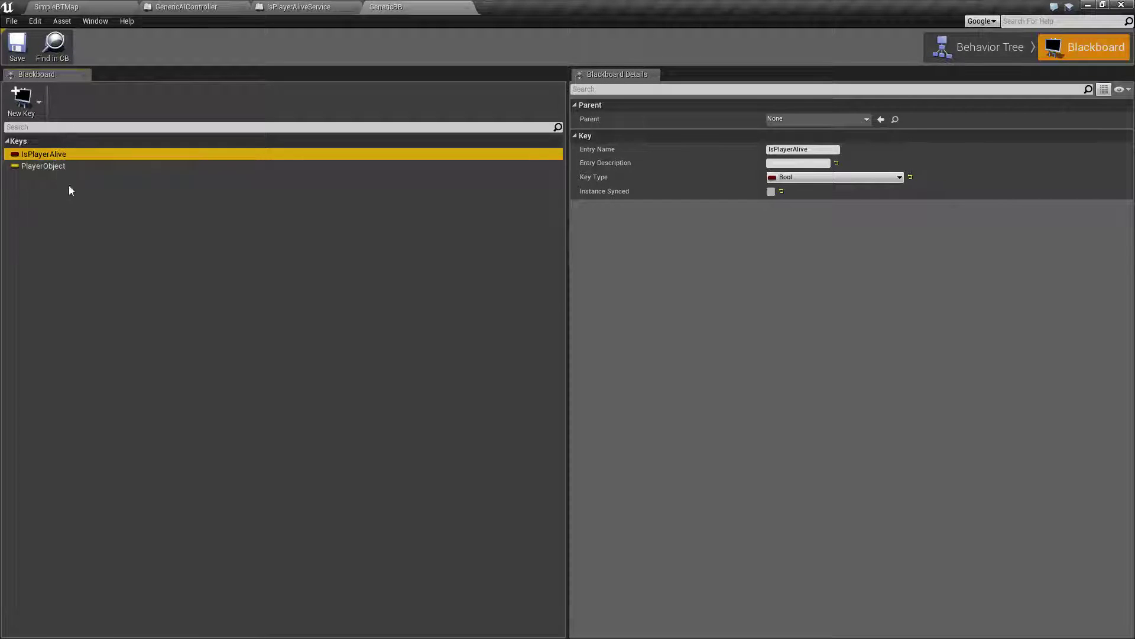
pyautogui.click(45, 166)
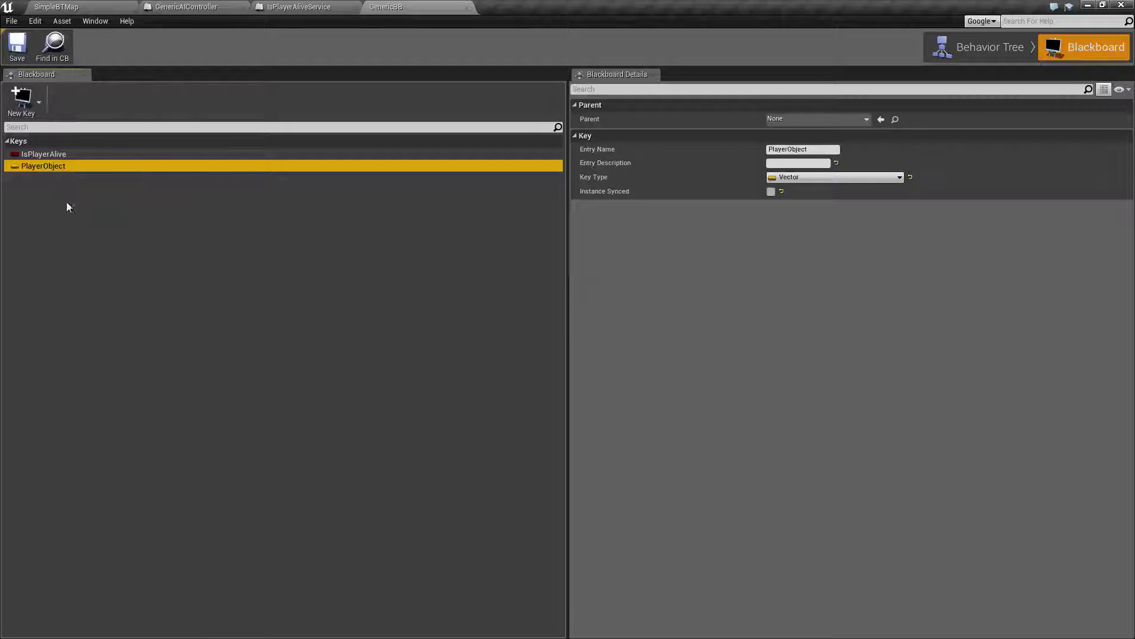
# - Return to Behavior Tree mode and pan the GenericBT graph to frame the ROOT node
pyautogui.click(974, 52)
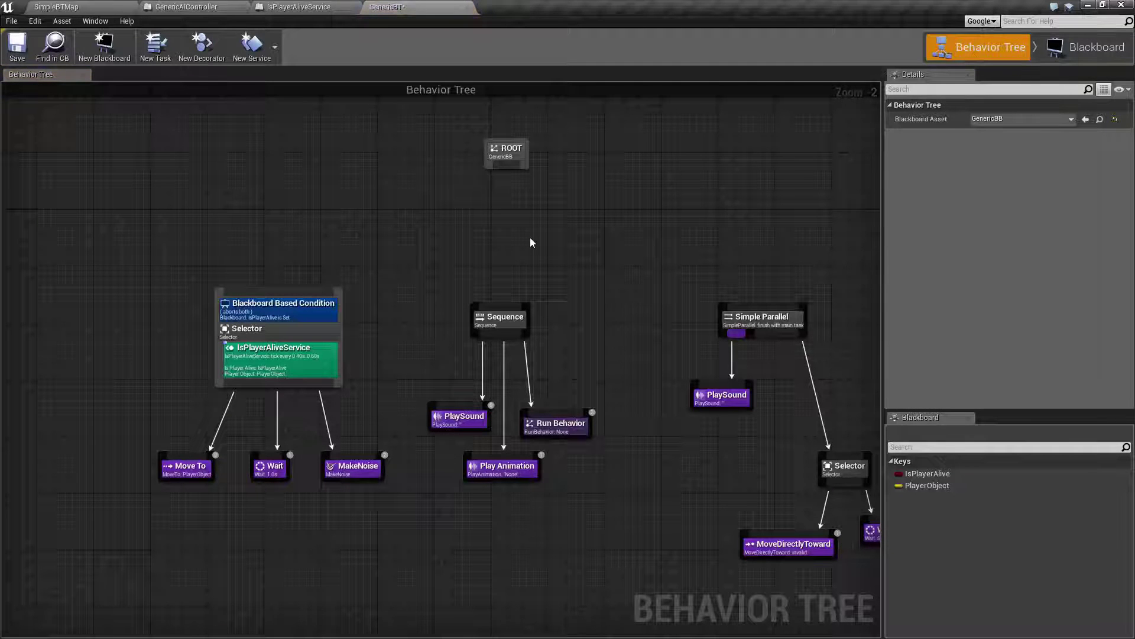
pyautogui.moveTo(530, 242); pyautogui.dragTo(596, 299, button='right')
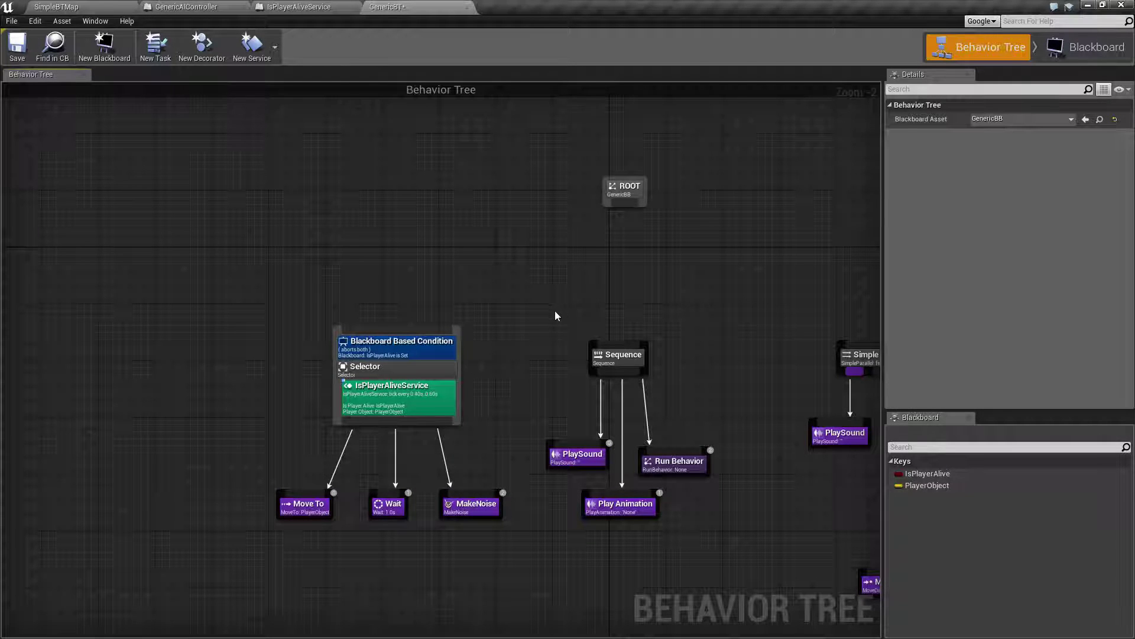
pyautogui.moveTo(555, 310); pyautogui.dragTo(471, 286, button='right')
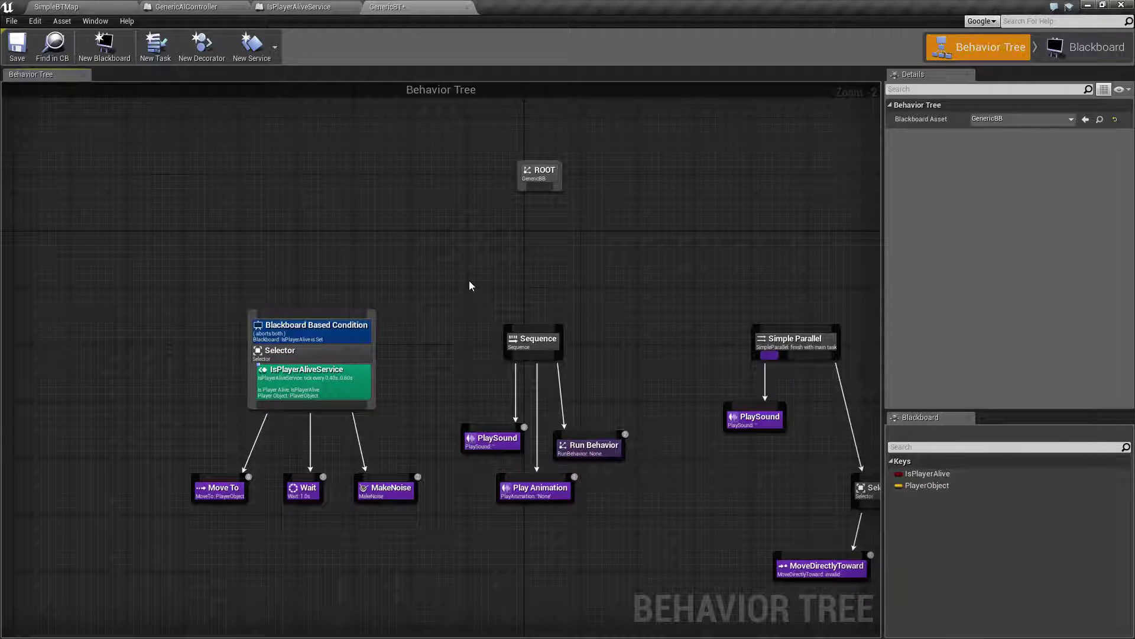
pyautogui.moveTo(469, 286)
pyautogui.mouseDown(button='right')
pyautogui.moveTo(463, 318)
pyautogui.moveTo(459, 274)
pyautogui.mouseUp(button='right')
pyautogui.scroll(2, 486, 278)
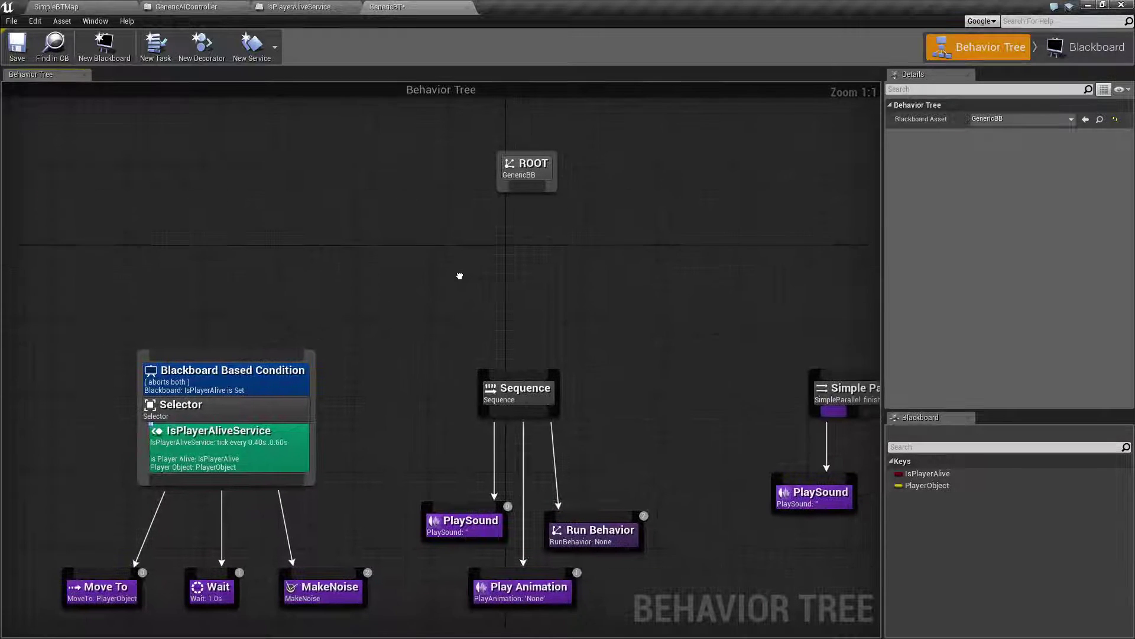
pyautogui.click(521, 188)
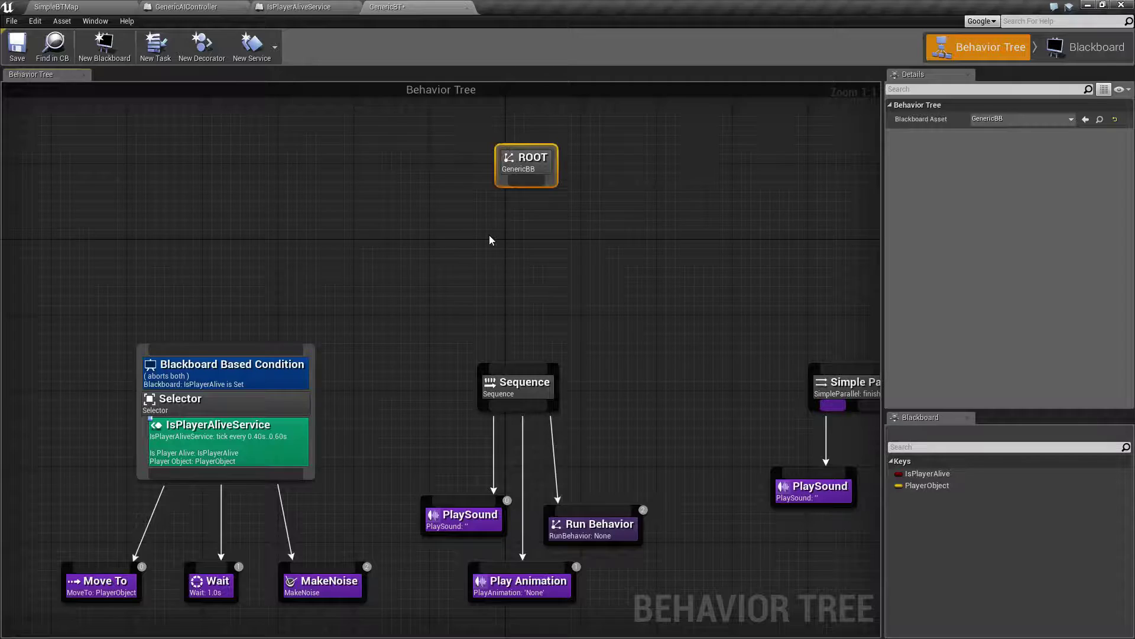
pyautogui.rightClick(489, 237)
pyautogui.click(457, 228)
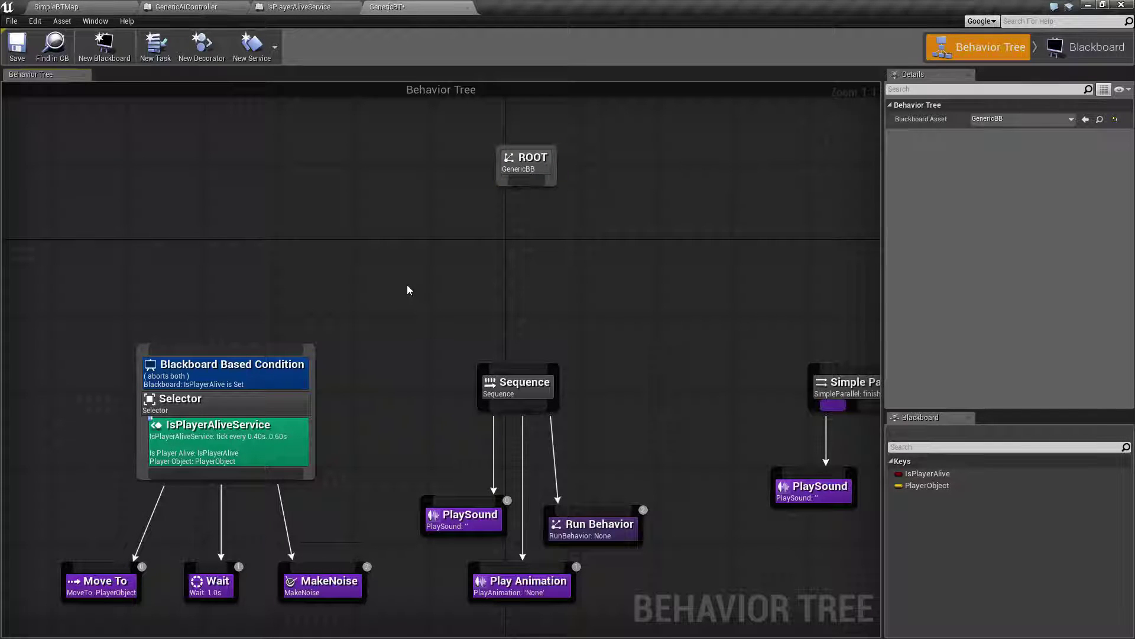
pyautogui.moveTo(408, 287); pyautogui.dragTo(391, 277, button='right')
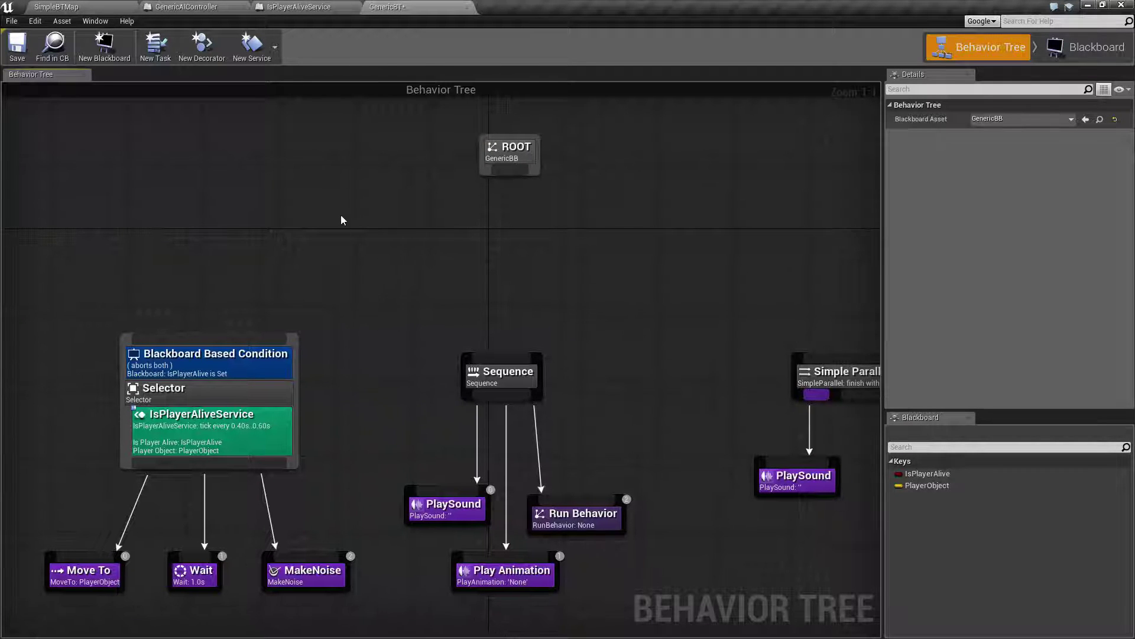
# - Inspect the Selector, Sequence and Simple Parallel nodes, then the Blackboard Based Condition and IsPlayerAliveService
pyautogui.click(234, 392)
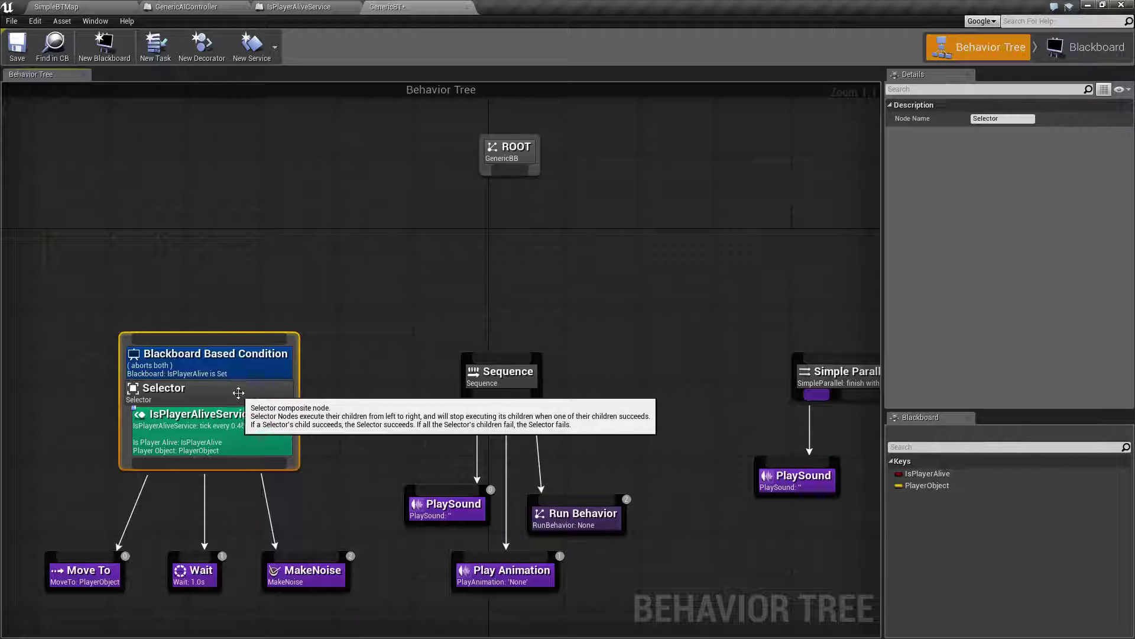
pyautogui.click(499, 368)
pyautogui.click(839, 374)
pyautogui.moveTo(816, 308); pyautogui.dragTo(840, 304, button='right')
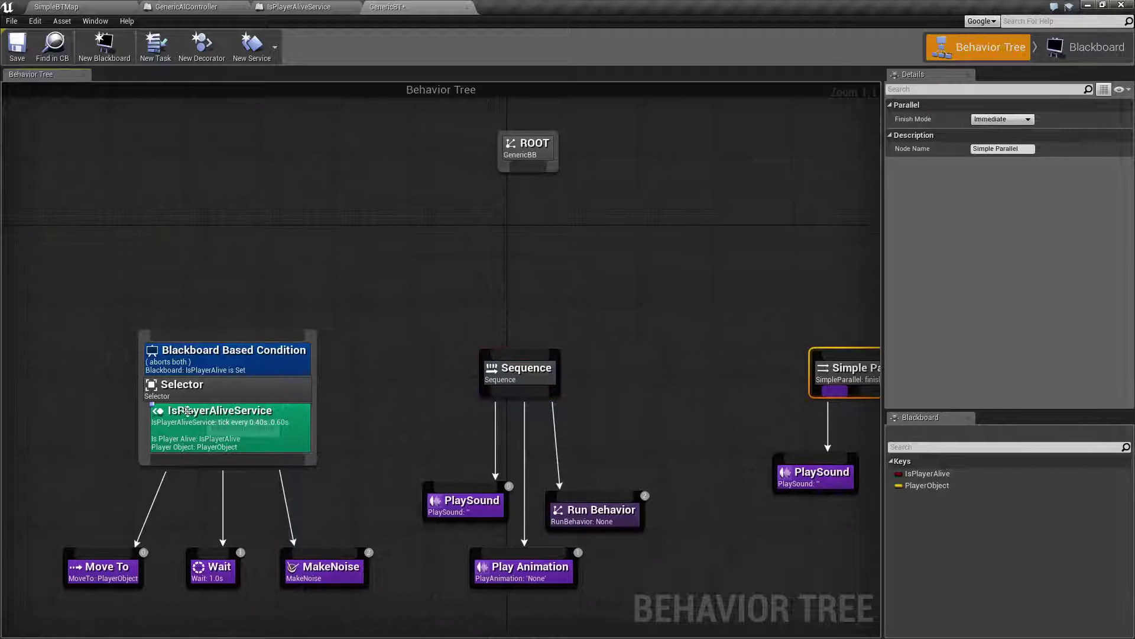
pyautogui.click(170, 391)
pyautogui.click(519, 369)
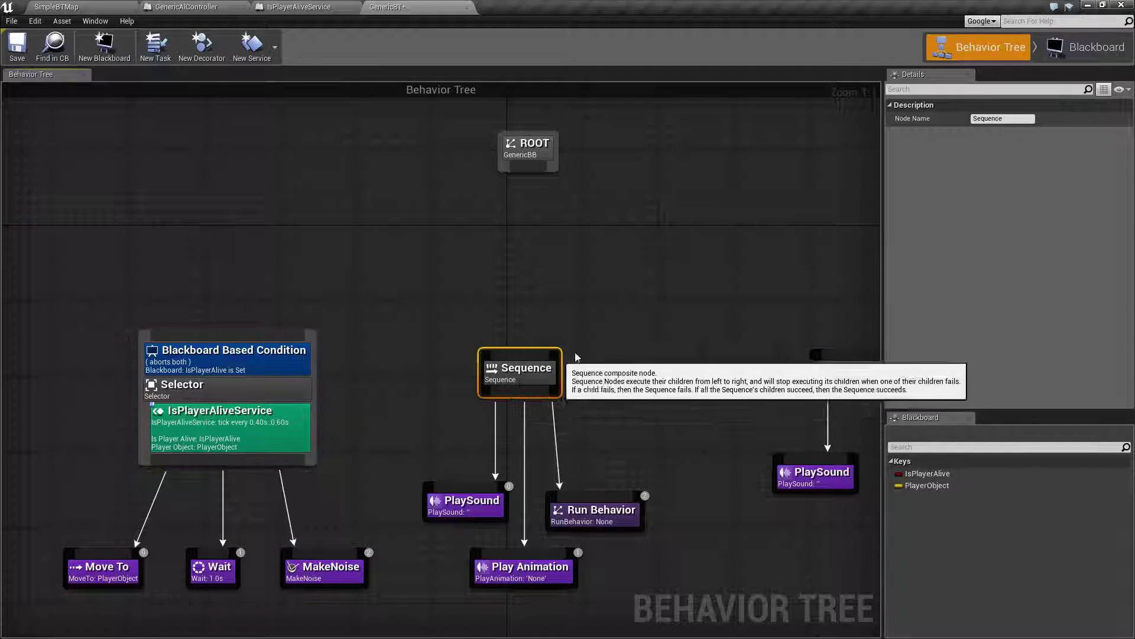
pyautogui.moveTo(705, 329); pyautogui.dragTo(583, 327, button='right')
pyautogui.click(745, 371)
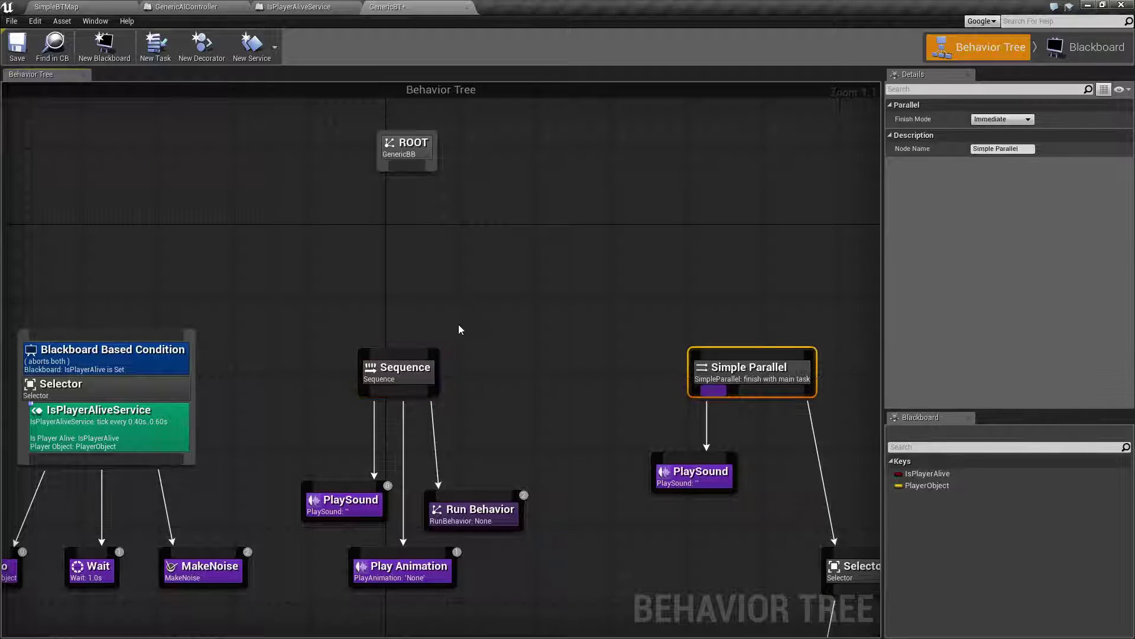
pyautogui.moveTo(409, 338); pyautogui.dragTo(544, 289, button='right')
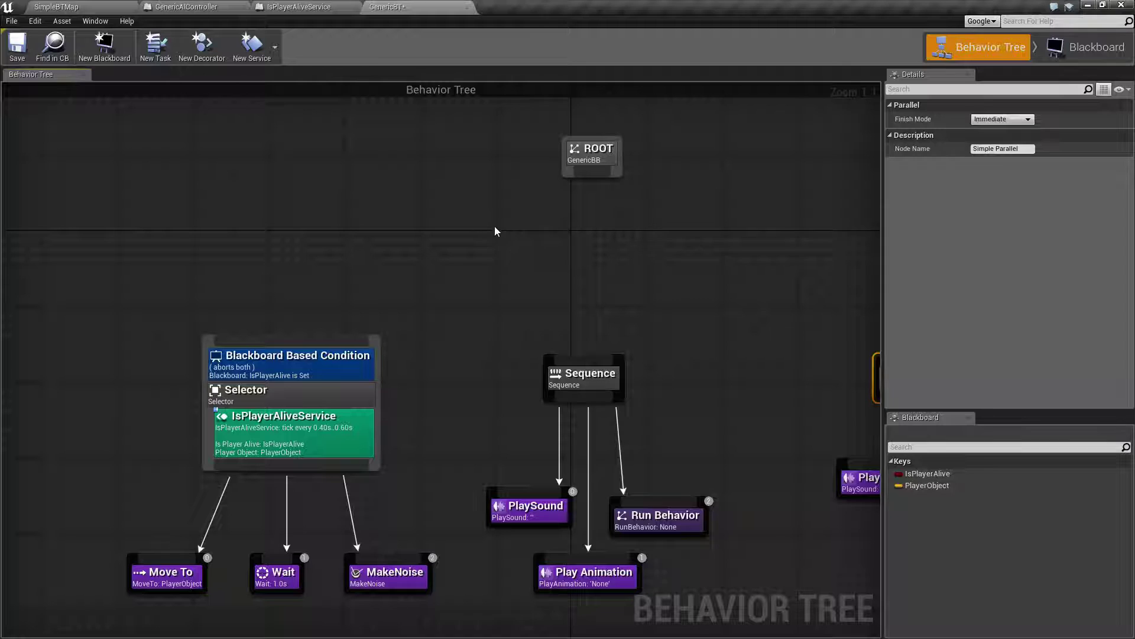
pyautogui.click(297, 357)
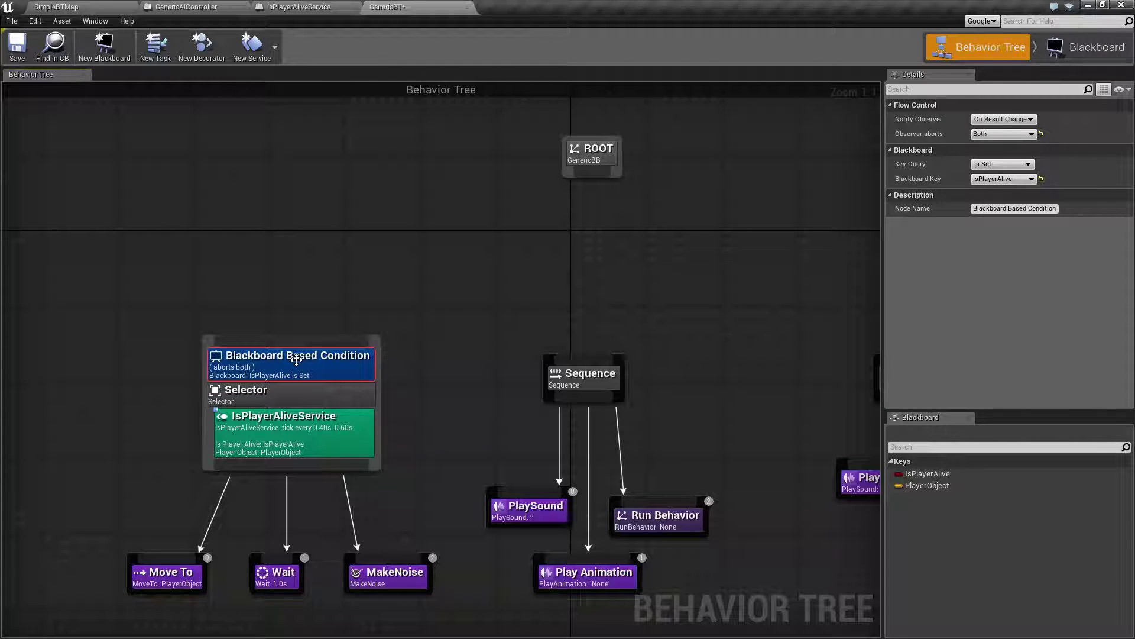
pyautogui.click(306, 438)
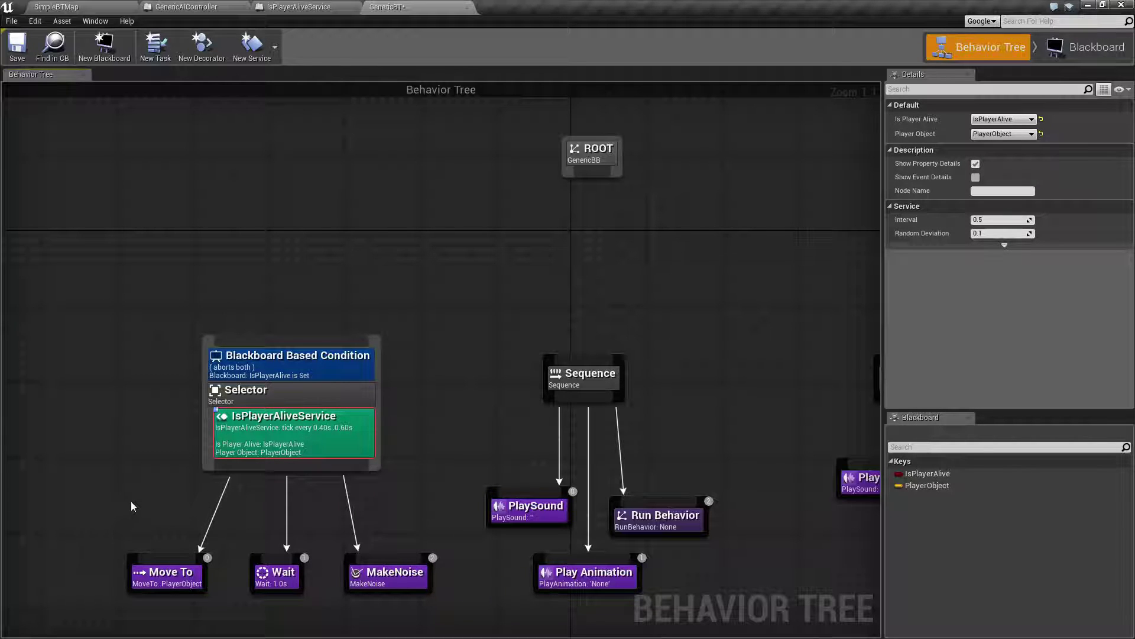
# - Wire ROOT's output pin to the Selector node
pyautogui.moveTo(131, 506); pyautogui.dragTo(146, 482, button='right')
pyautogui.moveTo(121, 484); pyautogui.dragTo(451, 598)
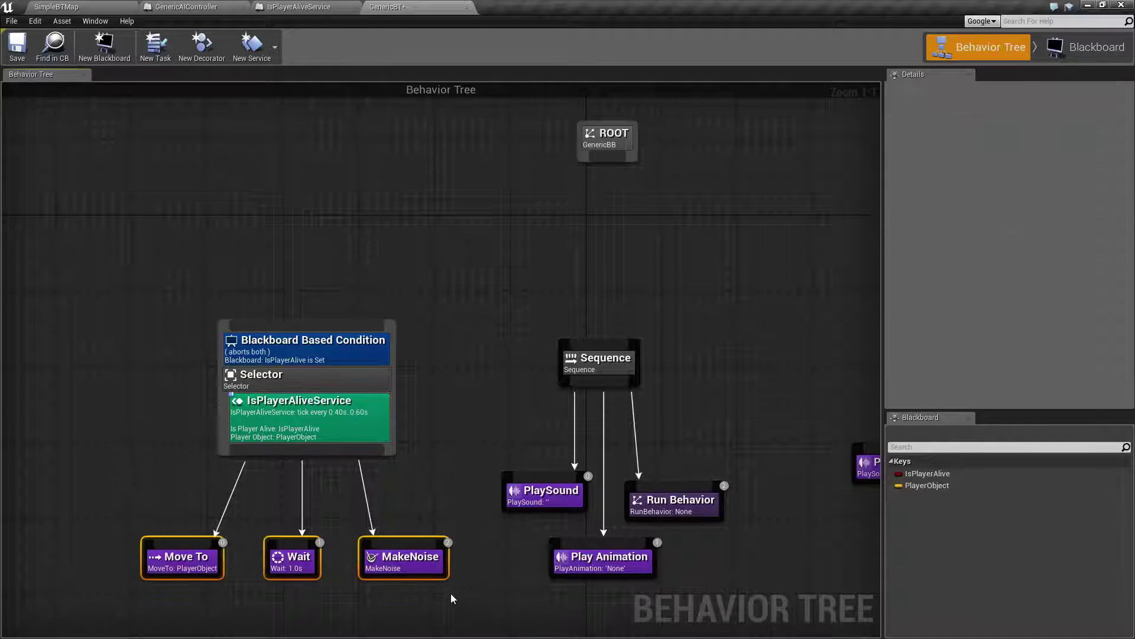
pyautogui.moveTo(482, 459); pyautogui.dragTo(463, 489, button='right')
pyautogui.moveTo(567, 195); pyautogui.dragTo(299, 351)
pyautogui.moveTo(472, 349); pyautogui.dragTo(547, 310, button='right')
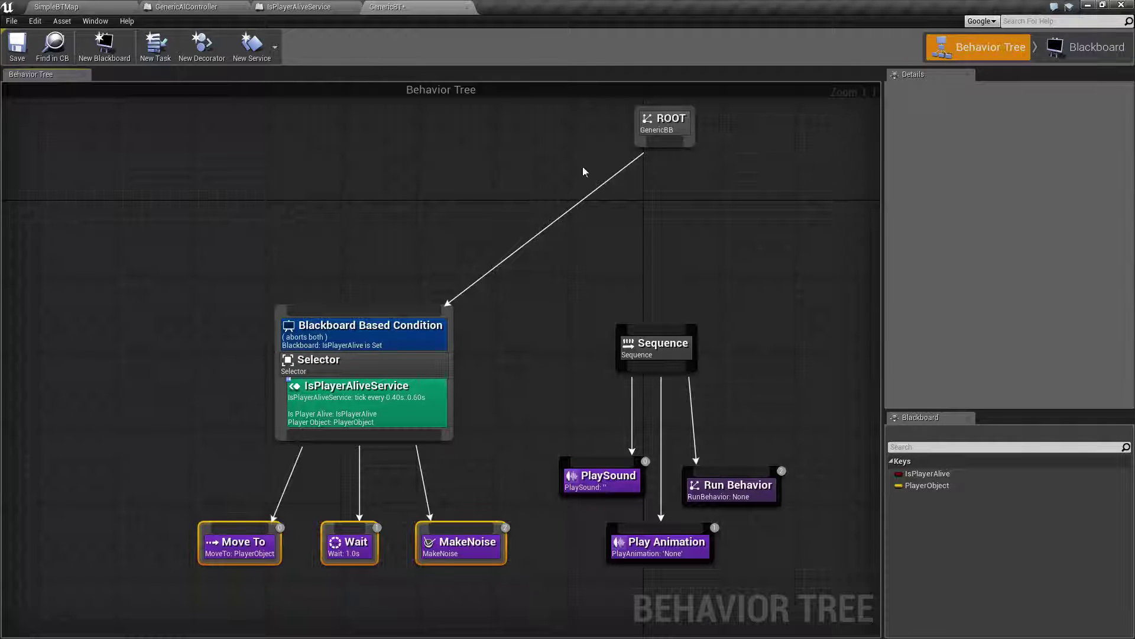
# - Re-centre the graph on the tree and select the Selector node to view its details
pyautogui.moveTo(172, 491); pyautogui.dragTo(528, 588)
pyautogui.click(437, 366)
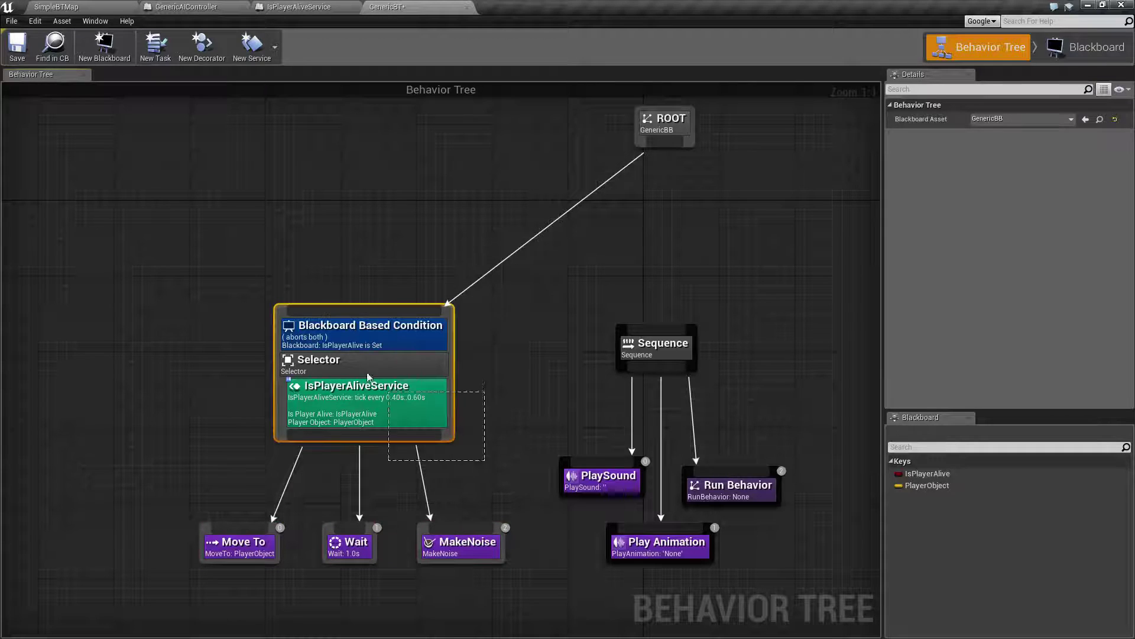
pyautogui.rightClick(408, 226)
pyautogui.click(683, 154)
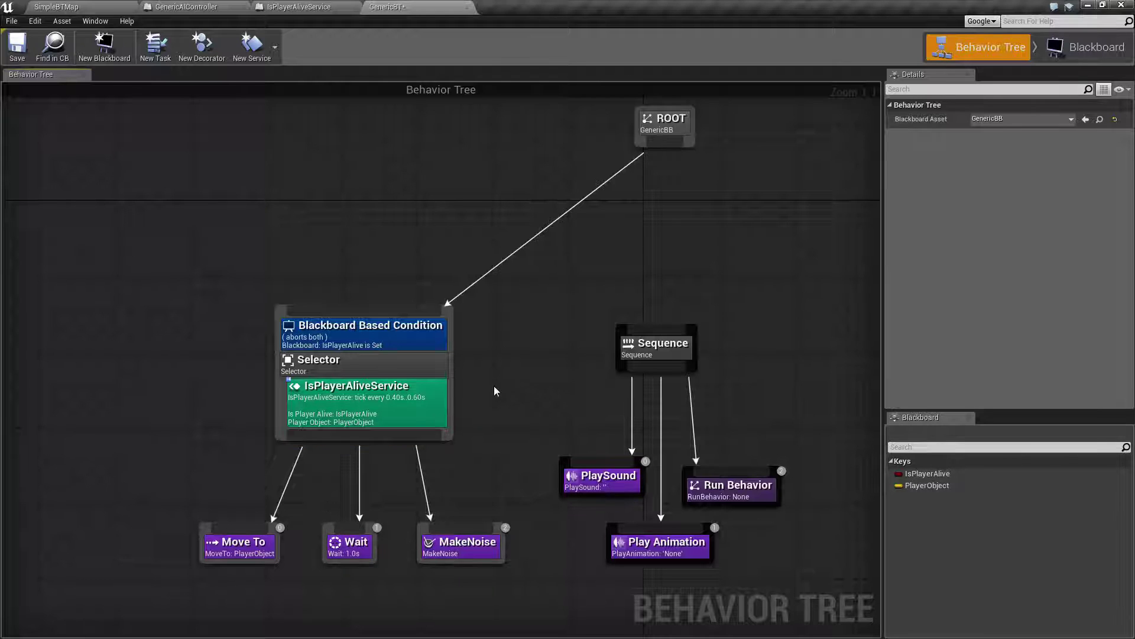
pyautogui.moveTo(494, 386); pyautogui.dragTo(537, 382, button='right')
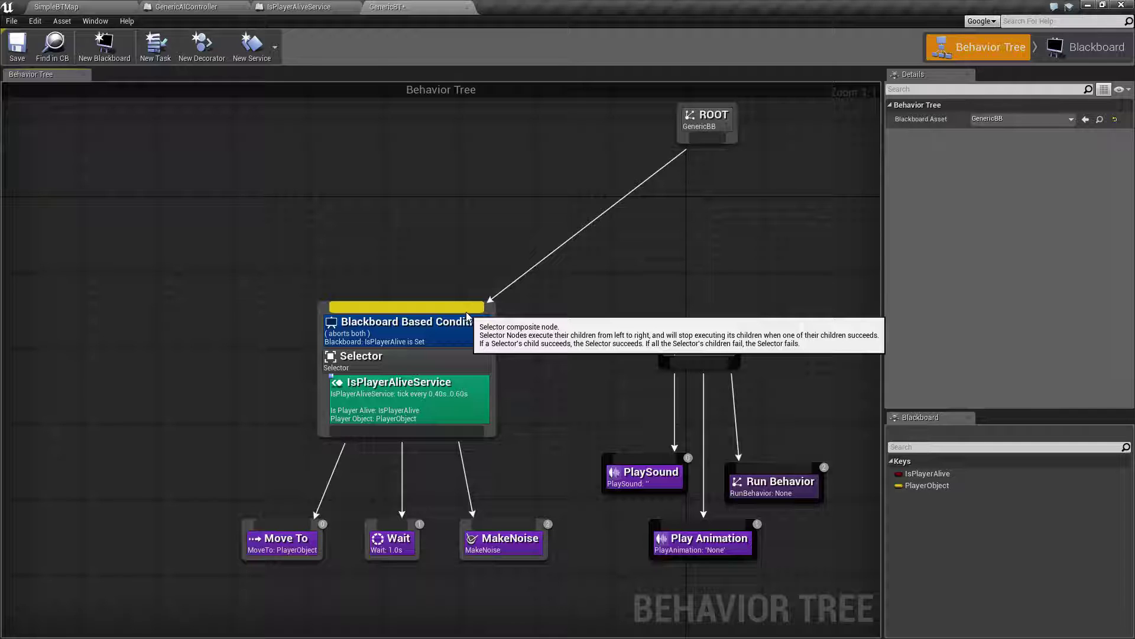
pyautogui.moveTo(421, 250); pyautogui.dragTo(471, 215, button='right')
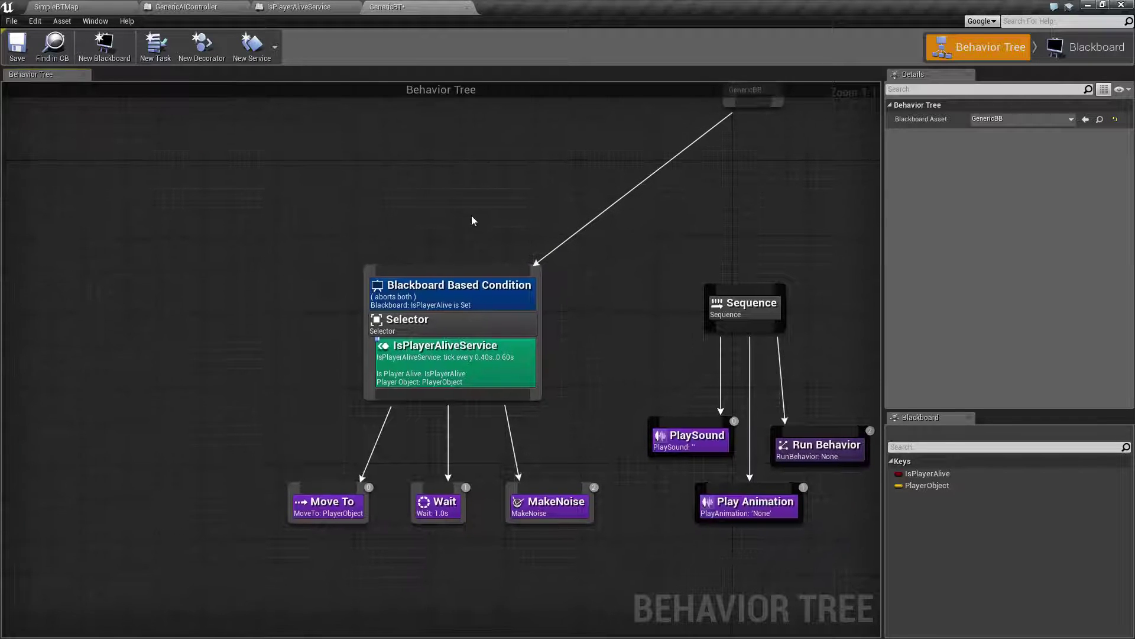
pyautogui.click(447, 325)
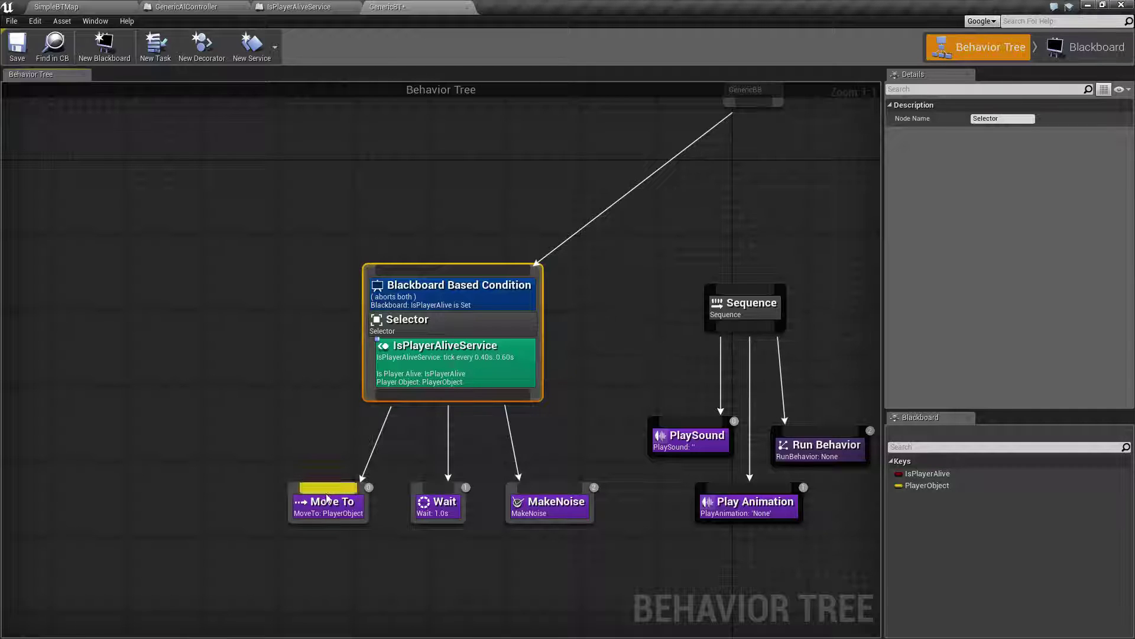
# - Inspect the Selector's child tasks, including the Move To task's settings
pyautogui.moveTo(268, 457); pyautogui.dragTo(620, 559)
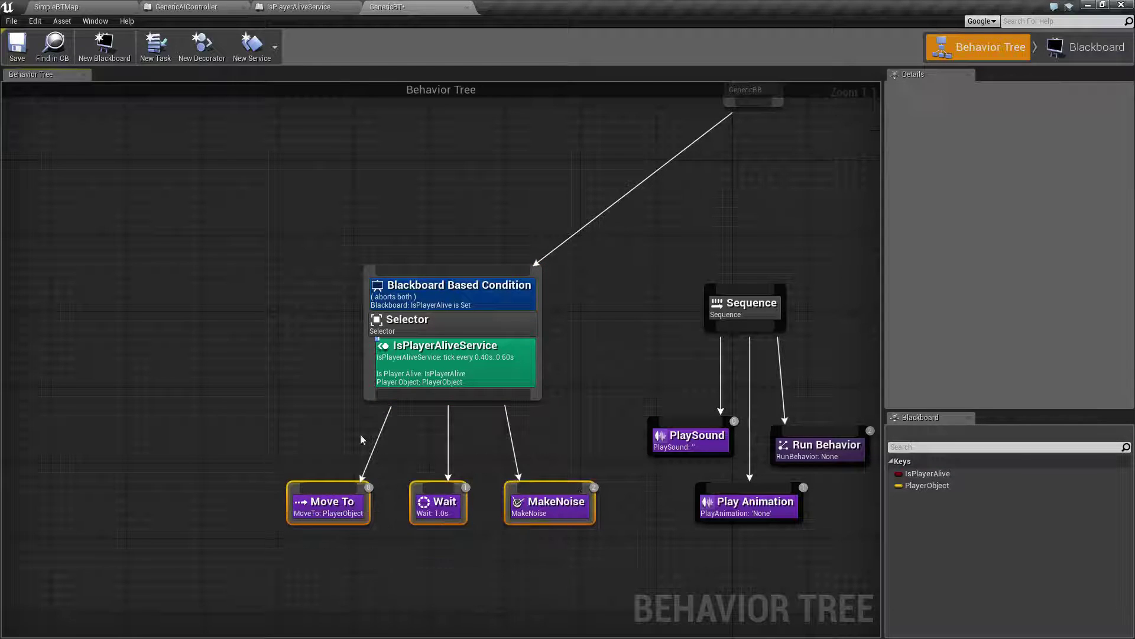
pyautogui.click(361, 434)
pyautogui.click(331, 502)
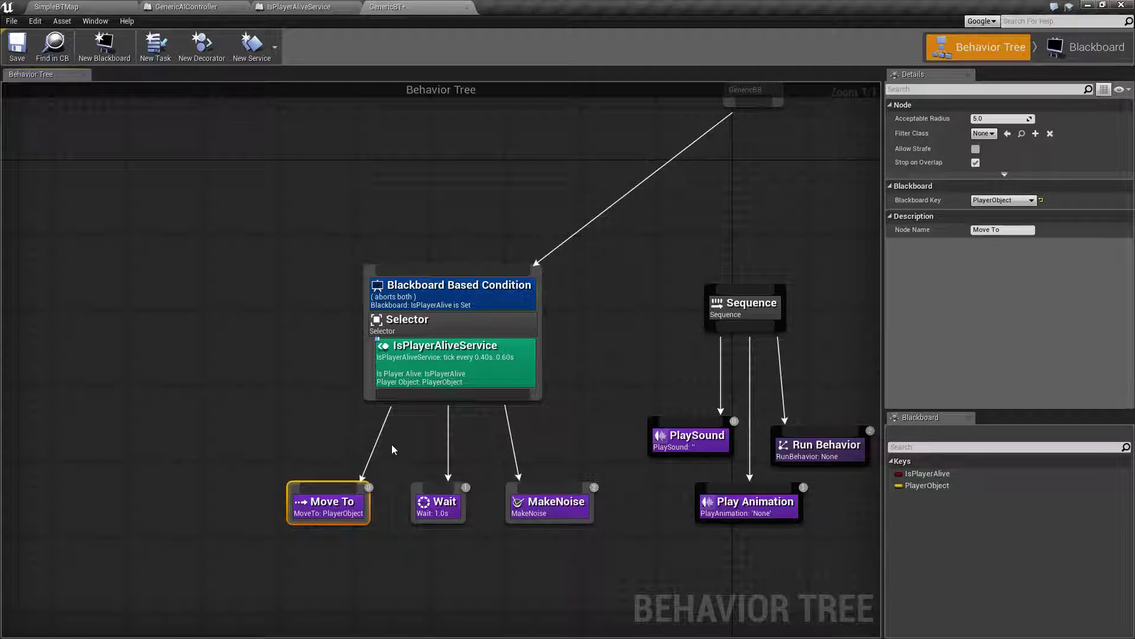
pyautogui.click(290, 434)
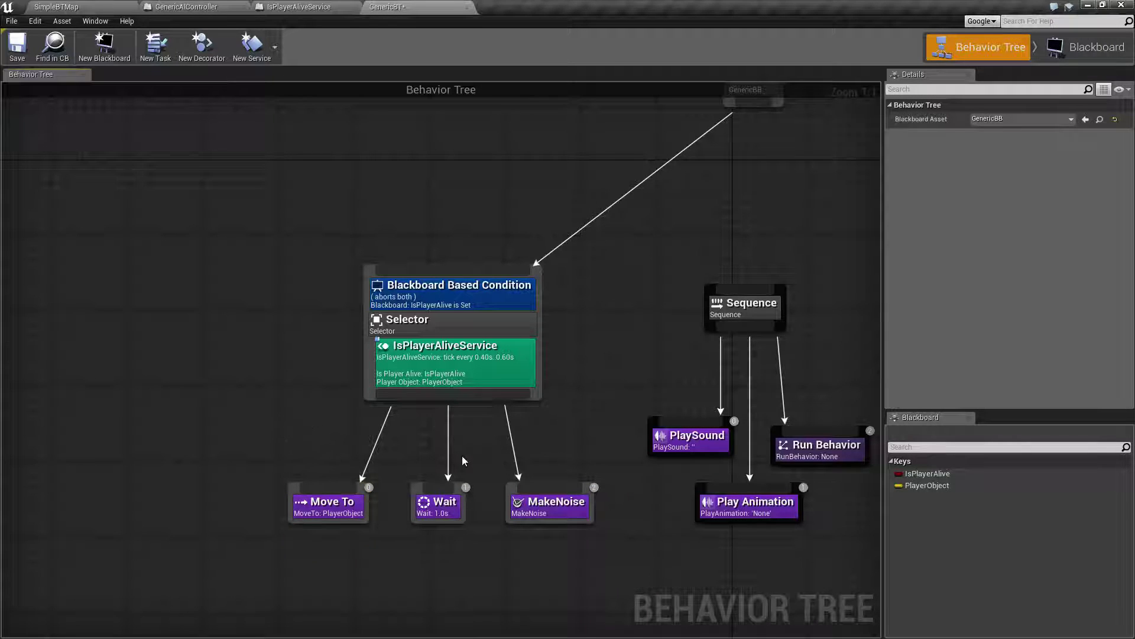
pyautogui.moveTo(395, 437); pyautogui.dragTo(468, 528)
pyautogui.moveTo(499, 434); pyautogui.dragTo(601, 546)
# - Marquee-select all three Selector child tasks: Move To, Wait and MakeNoise
pyautogui.moveTo(278, 432); pyautogui.dragTo(591, 562)
pyautogui.click(548, 547)
pyautogui.moveTo(280, 445); pyautogui.dragTo(560, 557)
pyautogui.moveTo(252, 427); pyautogui.dragTo(634, 542)
pyautogui.click(597, 562)
pyautogui.moveTo(722, 346); pyautogui.dragTo(462, 324, button='right')
pyautogui.click(486, 288)
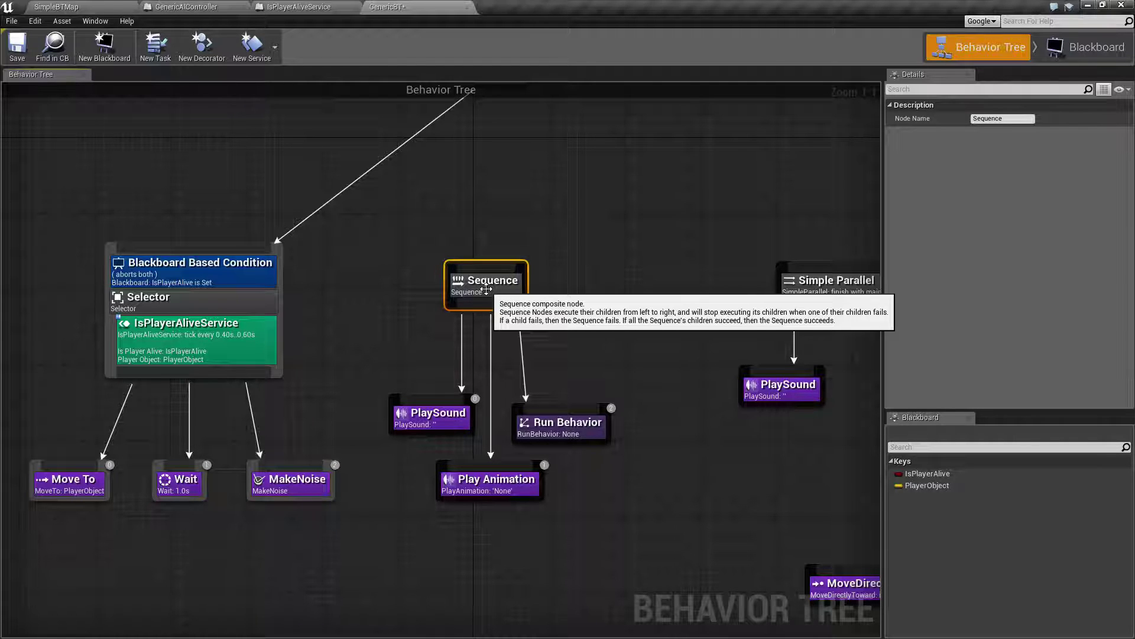
pyautogui.moveTo(380, 358); pyautogui.dragTo(509, 526)
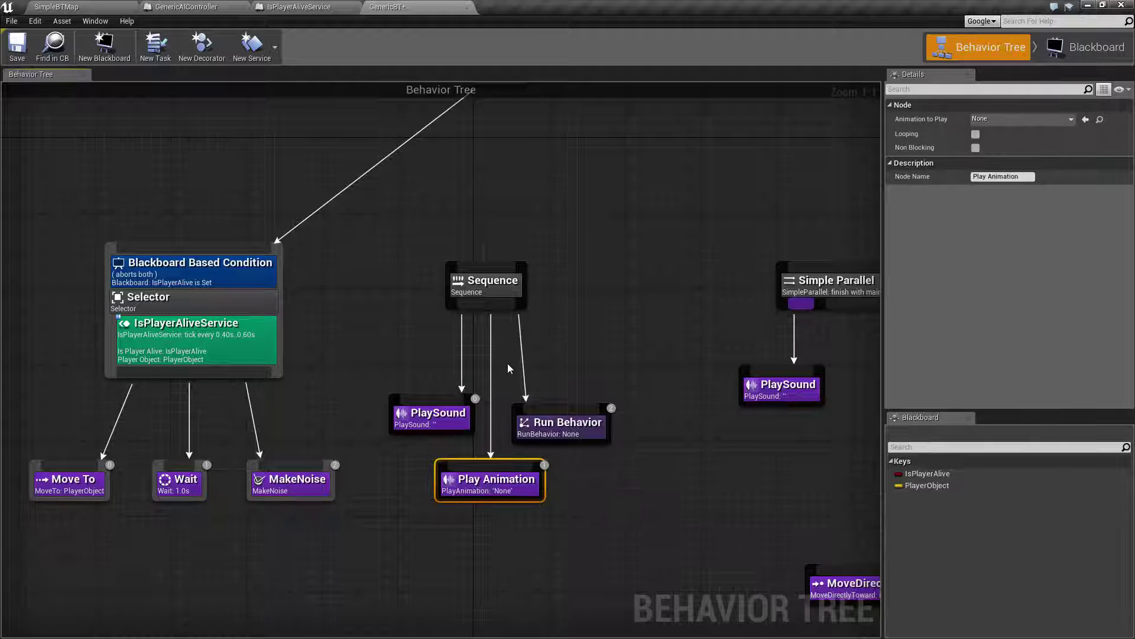
pyautogui.click(553, 425)
pyautogui.click(546, 367)
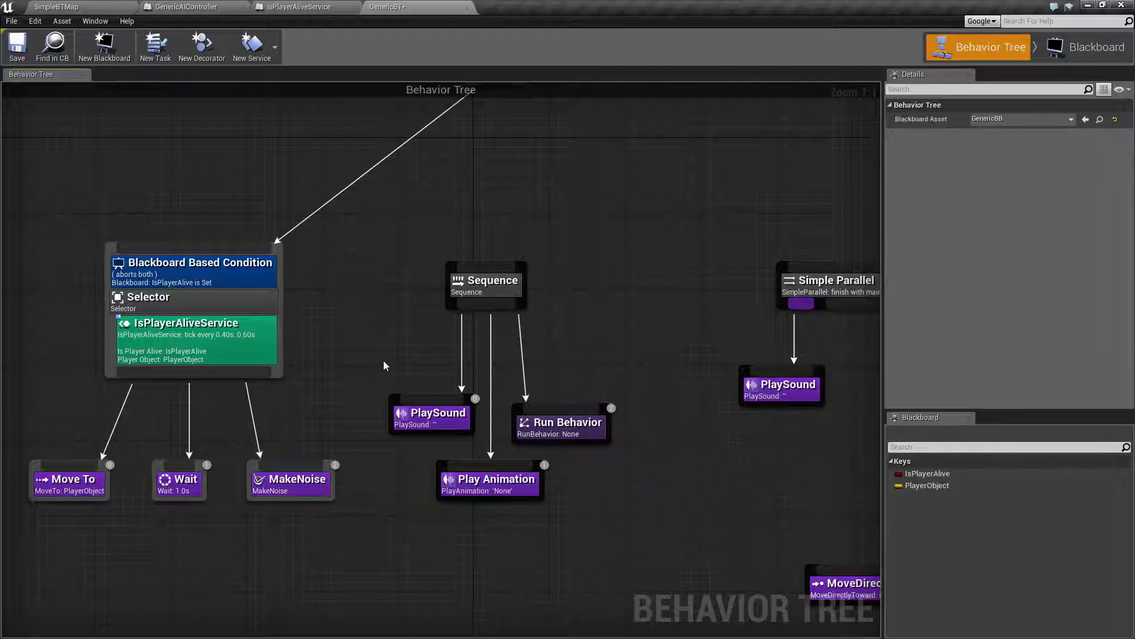
pyautogui.moveTo(384, 362); pyautogui.dragTo(560, 504)
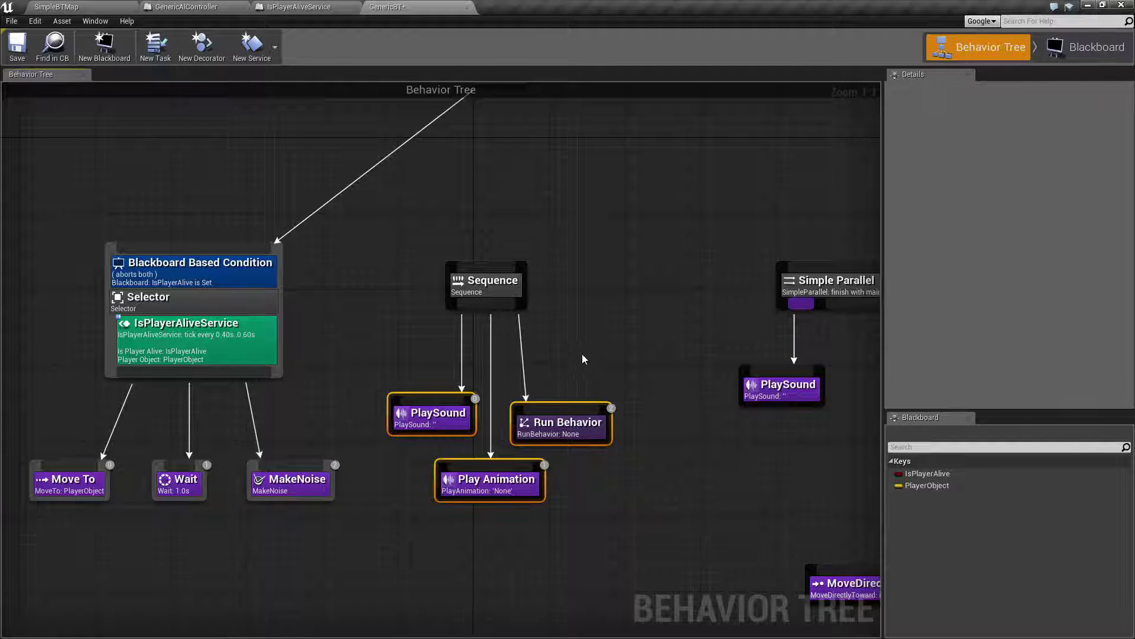
pyautogui.moveTo(582, 359); pyautogui.dragTo(297, 336, button='right')
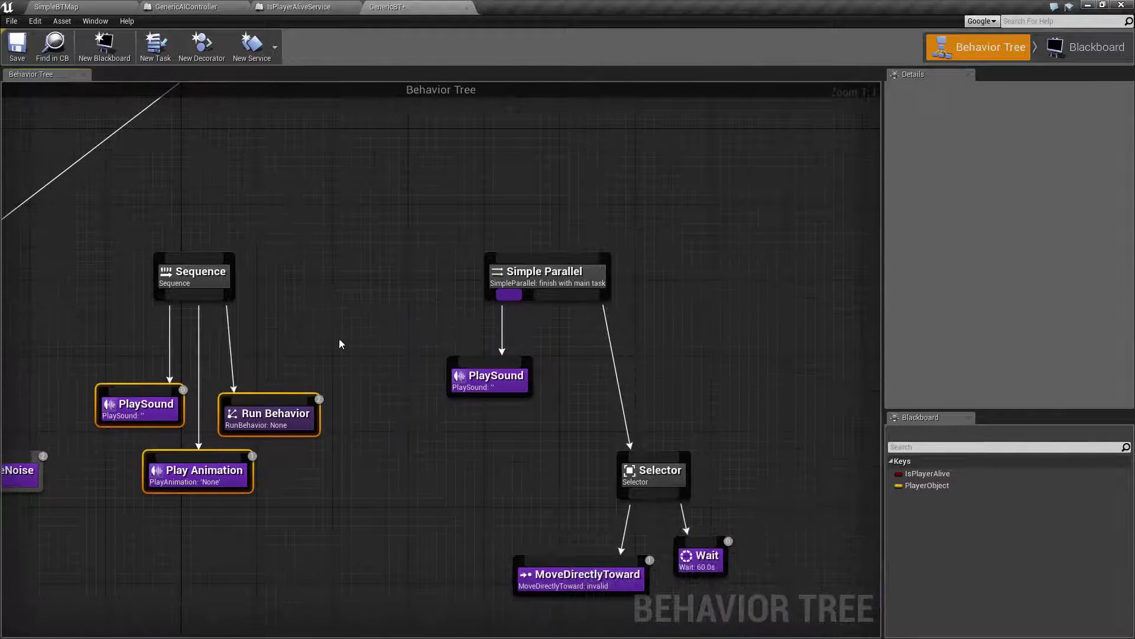
pyautogui.moveTo(478, 231); pyautogui.dragTo(644, 308)
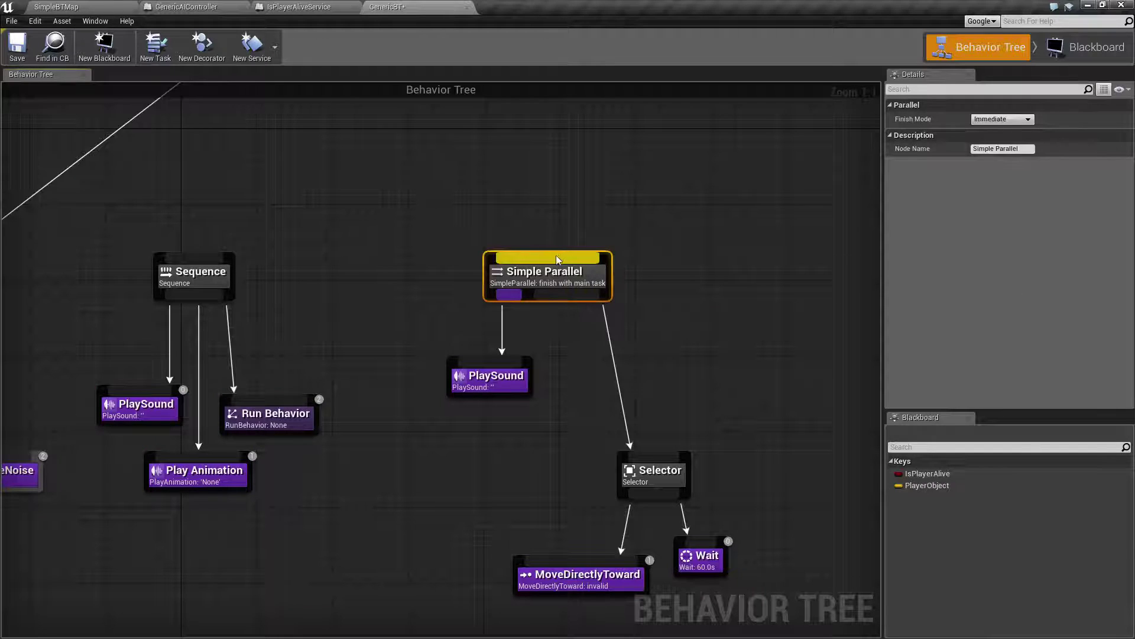
pyautogui.moveTo(436, 318); pyautogui.dragTo(540, 421)
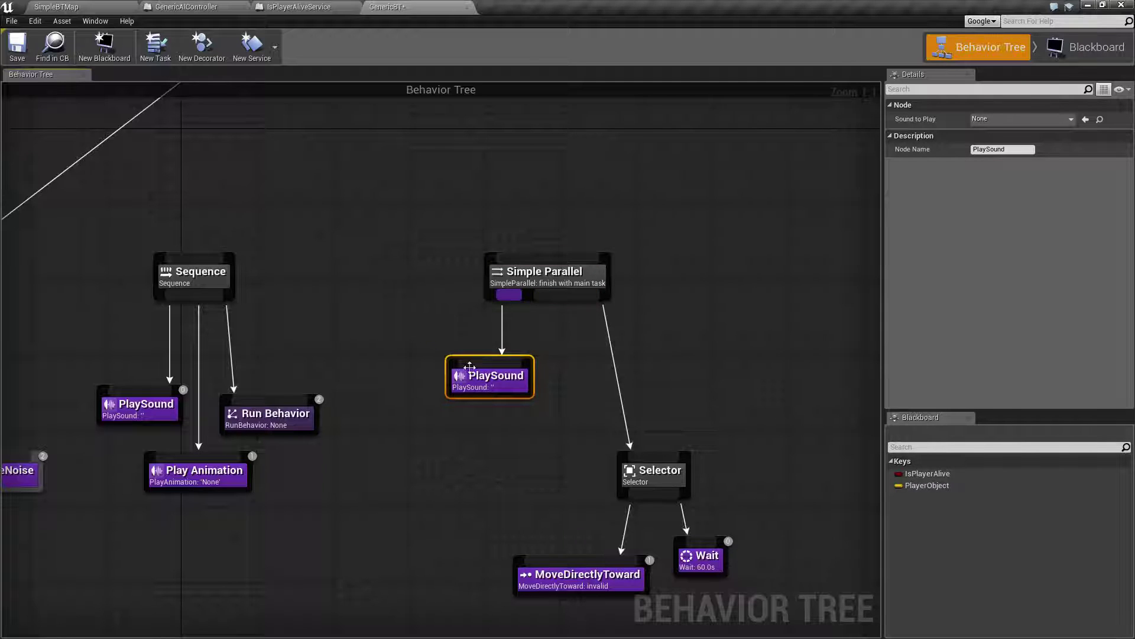
pyautogui.moveTo(557, 337); pyautogui.dragTo(528, 338, button='right')
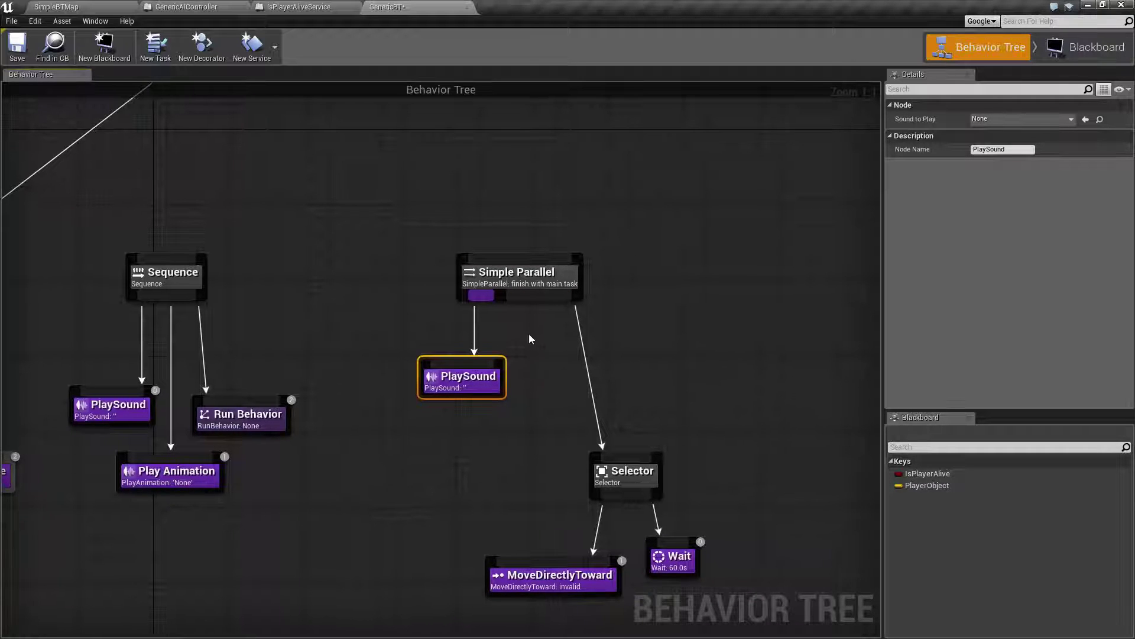
pyautogui.moveTo(529, 338); pyautogui.dragTo(730, 590)
pyautogui.moveTo(722, 475); pyautogui.dragTo(739, 425, button='right')
pyautogui.click(533, 404)
pyautogui.moveTo(422, 288); pyautogui.dragTo(587, 381)
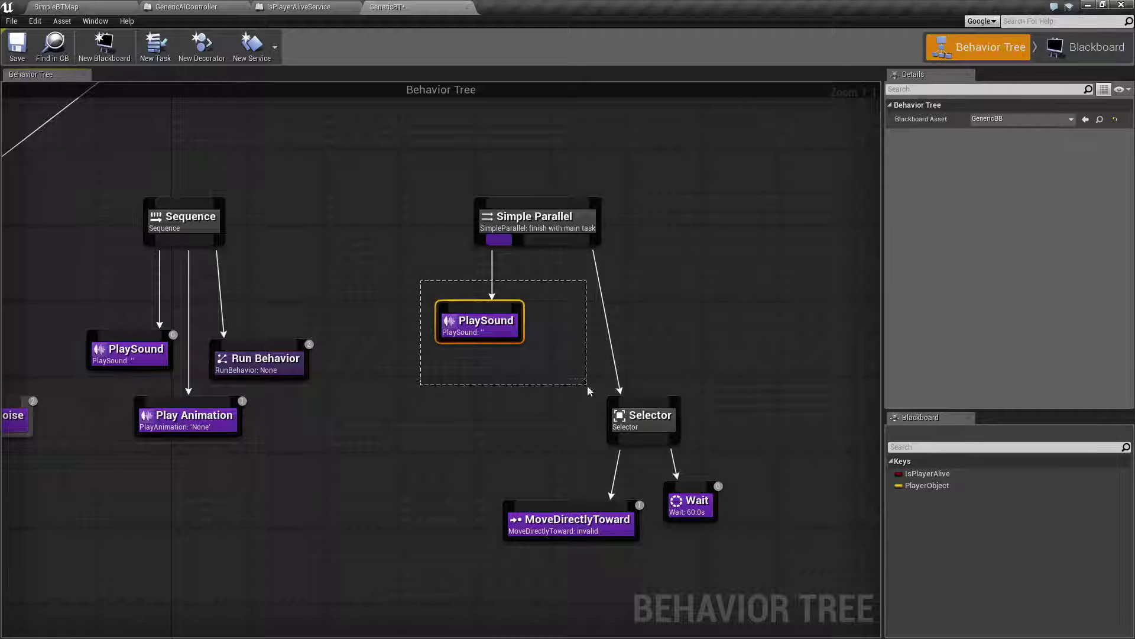
pyautogui.moveTo(490, 393); pyautogui.dragTo(451, 325, button='right')
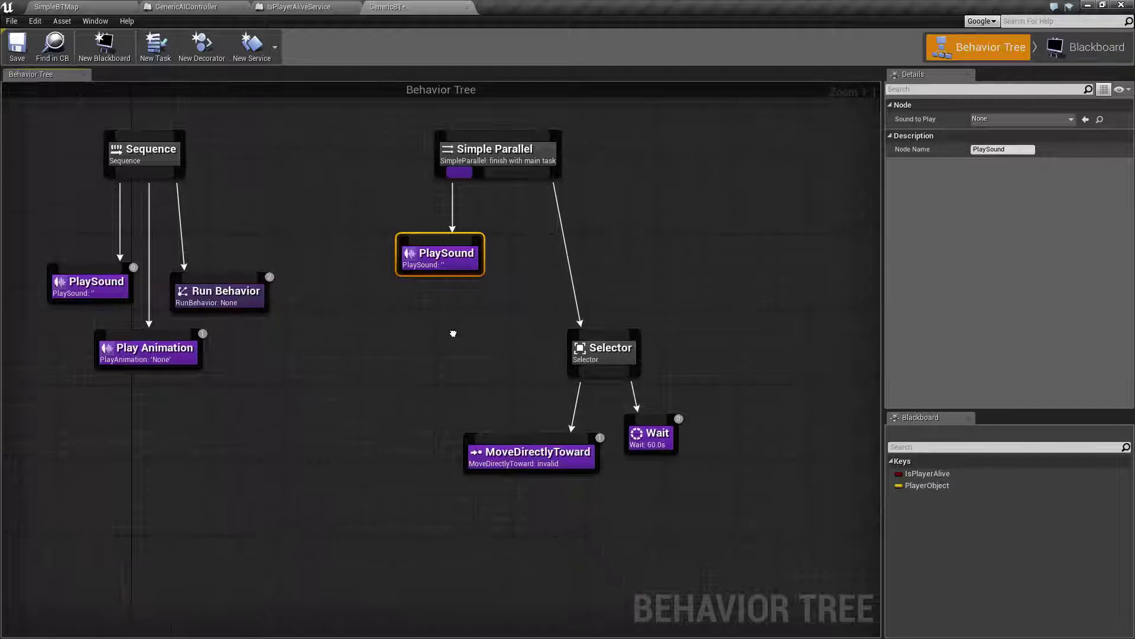
pyautogui.moveTo(452, 325); pyautogui.dragTo(675, 473)
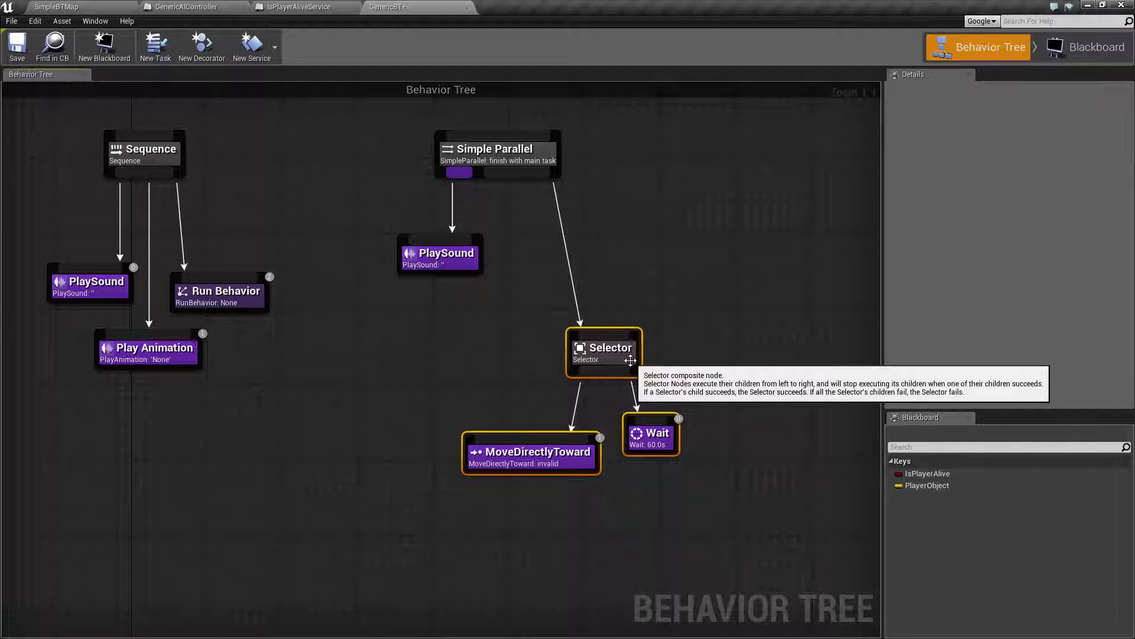
pyautogui.moveTo(452, 407); pyautogui.dragTo(680, 471)
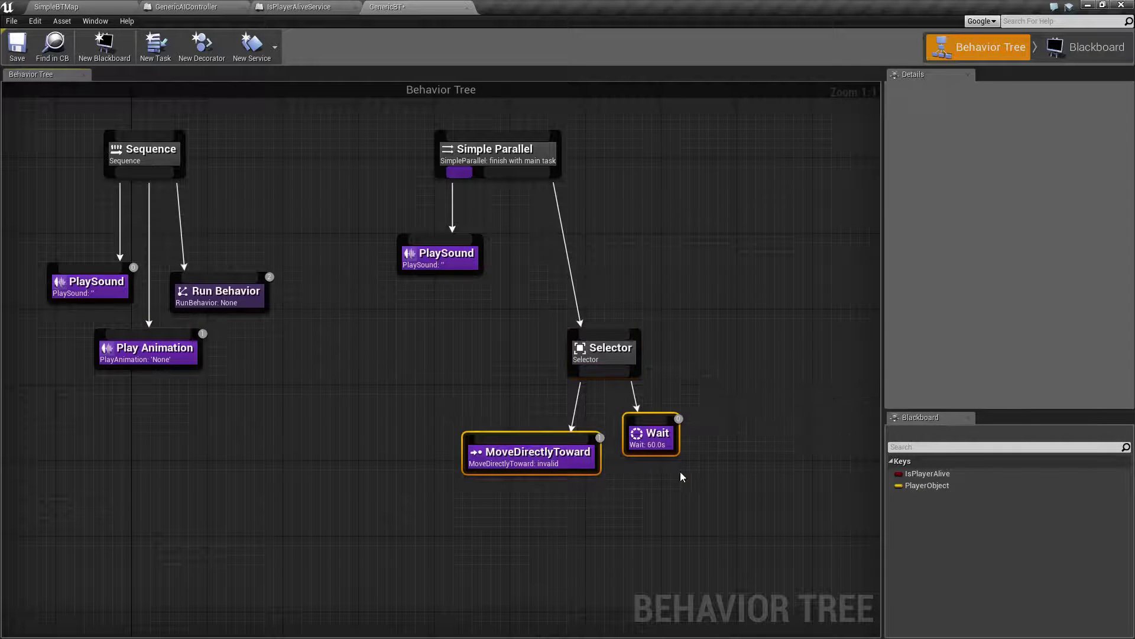
pyautogui.moveTo(461, 393); pyautogui.dragTo(631, 479, button='right')
pyautogui.moveTo(216, 295); pyautogui.dragTo(591, 401, button='right')
pyautogui.click(436, 340)
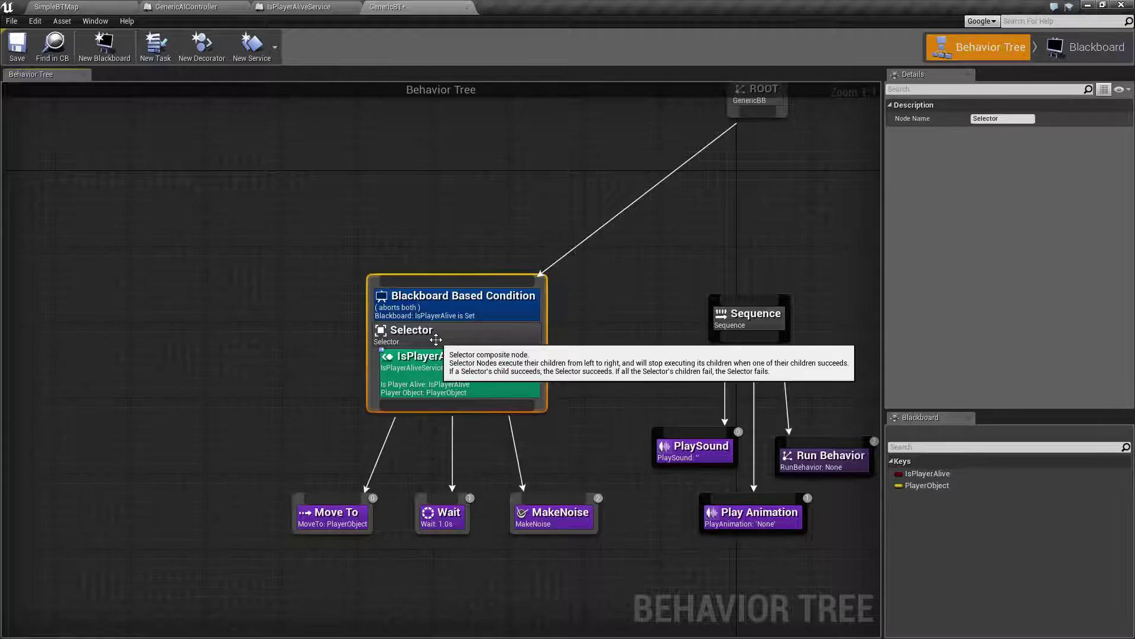
pyautogui.click(457, 304)
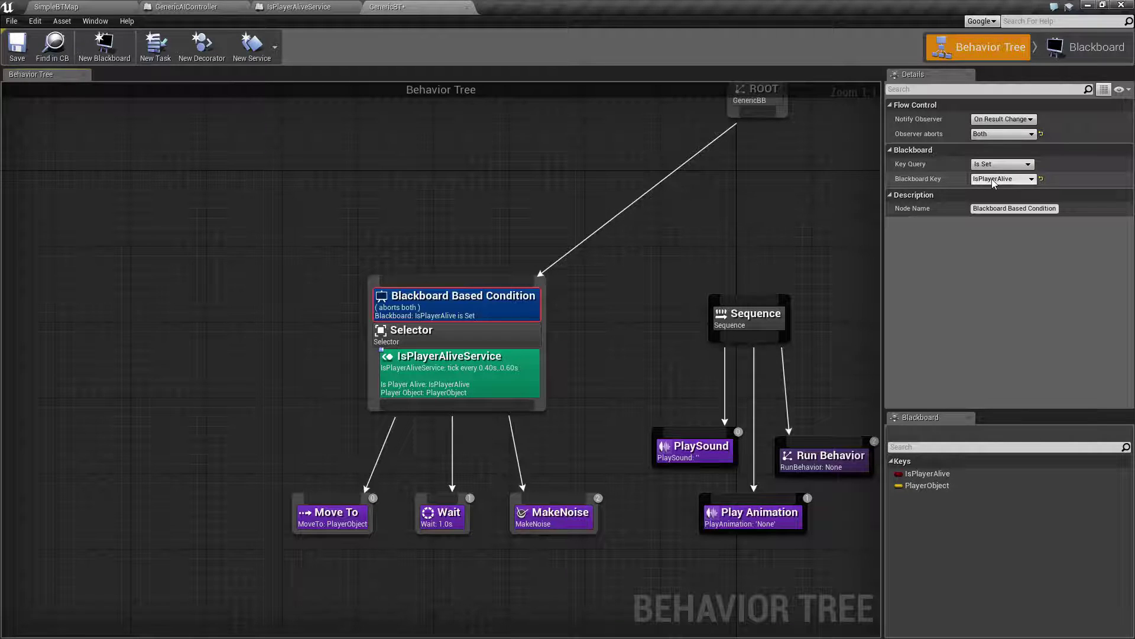
pyautogui.click(1077, 45)
pyautogui.click(38, 154)
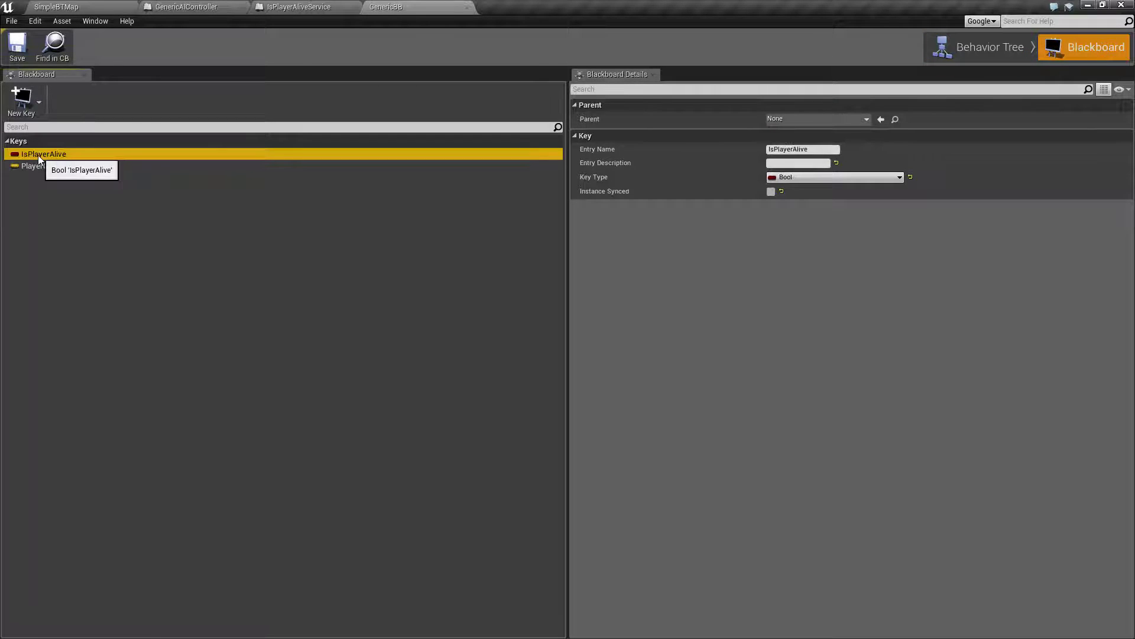
pyautogui.click(967, 54)
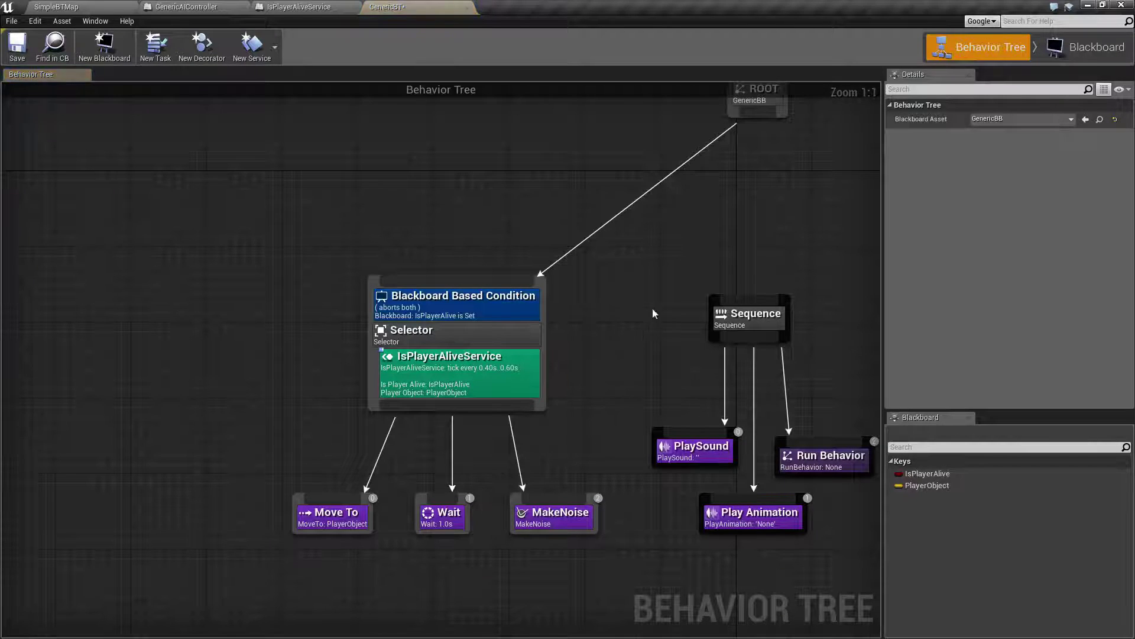
pyautogui.moveTo(473, 371); pyautogui.dragTo(486, 372)
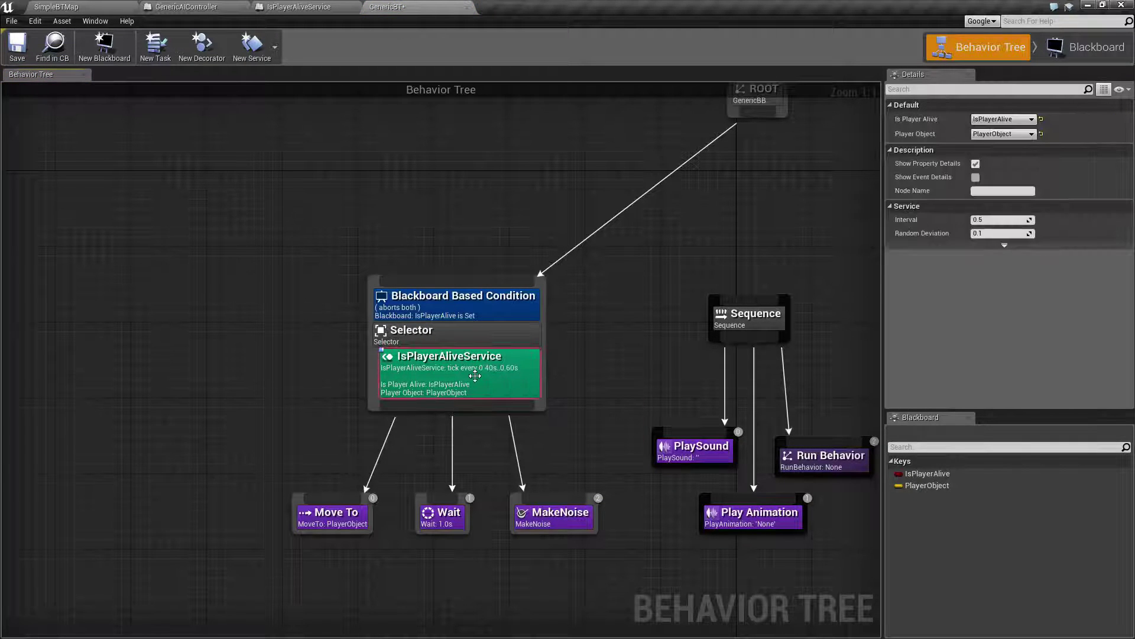
pyautogui.click(457, 307)
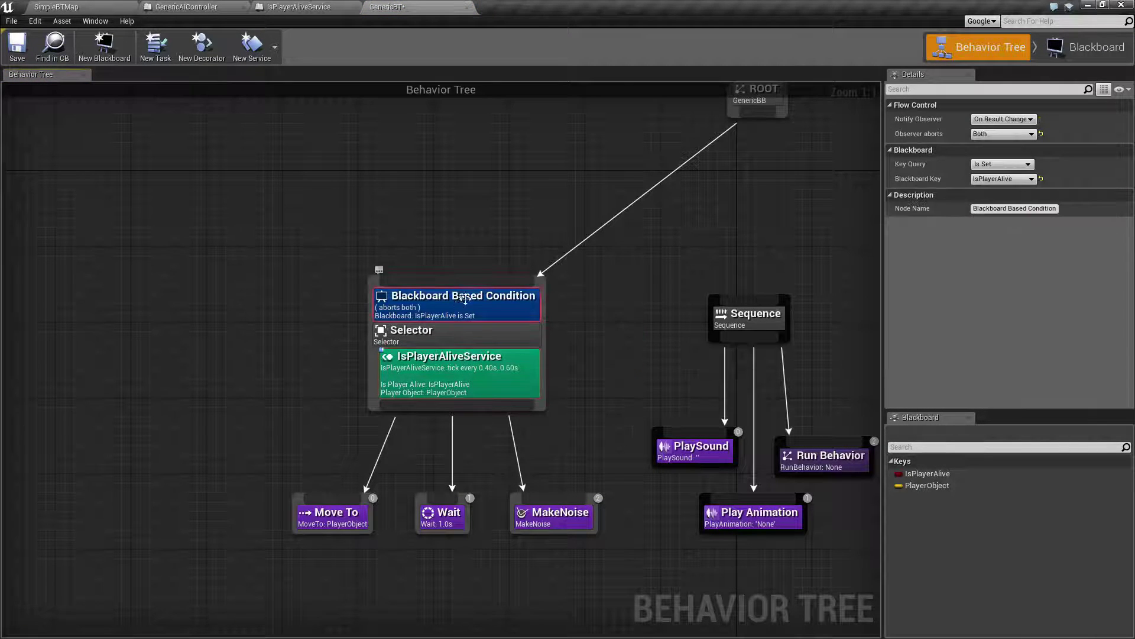
pyautogui.moveTo(286, 183); pyautogui.dragTo(629, 578)
pyautogui.click(470, 312)
pyautogui.moveTo(621, 342); pyautogui.dragTo(626, 359, button='right')
pyautogui.moveTo(564, 121); pyautogui.dragTo(814, 231)
pyautogui.moveTo(623, 364); pyautogui.dragTo(594, 313, button='right')
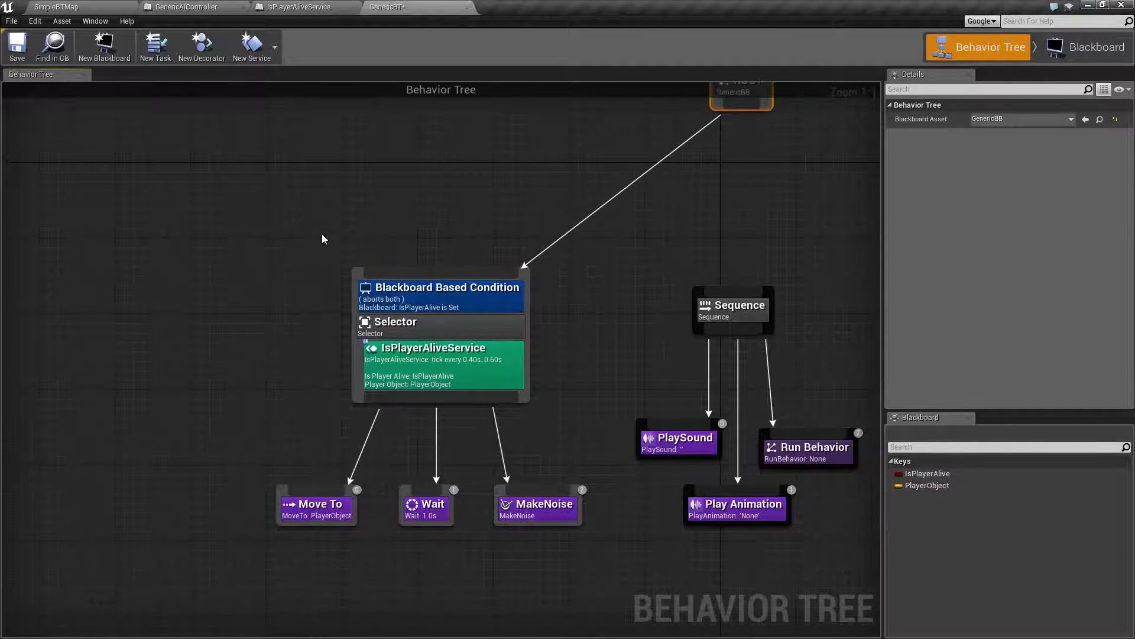
pyautogui.moveTo(305, 219); pyautogui.dragTo(611, 527)
pyautogui.moveTo(252, 245); pyautogui.dragTo(596, 559)
pyautogui.click(589, 560)
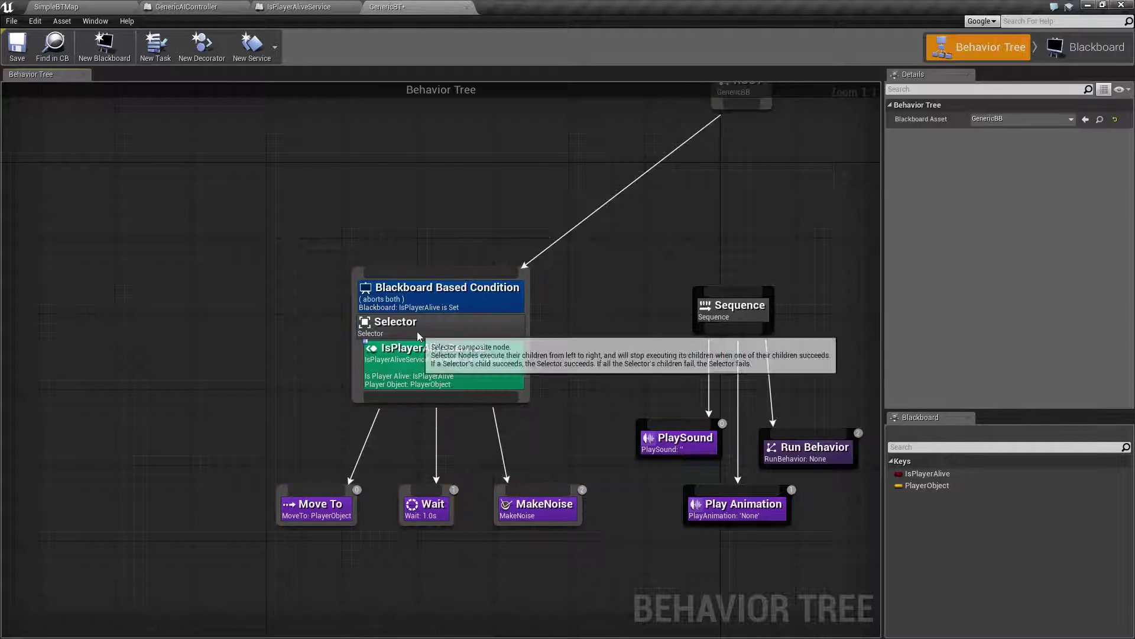
# - Select the Selector, then view IsPlayerAliveService's settings ticking every 0.40–0.60s
pyautogui.click(419, 350)
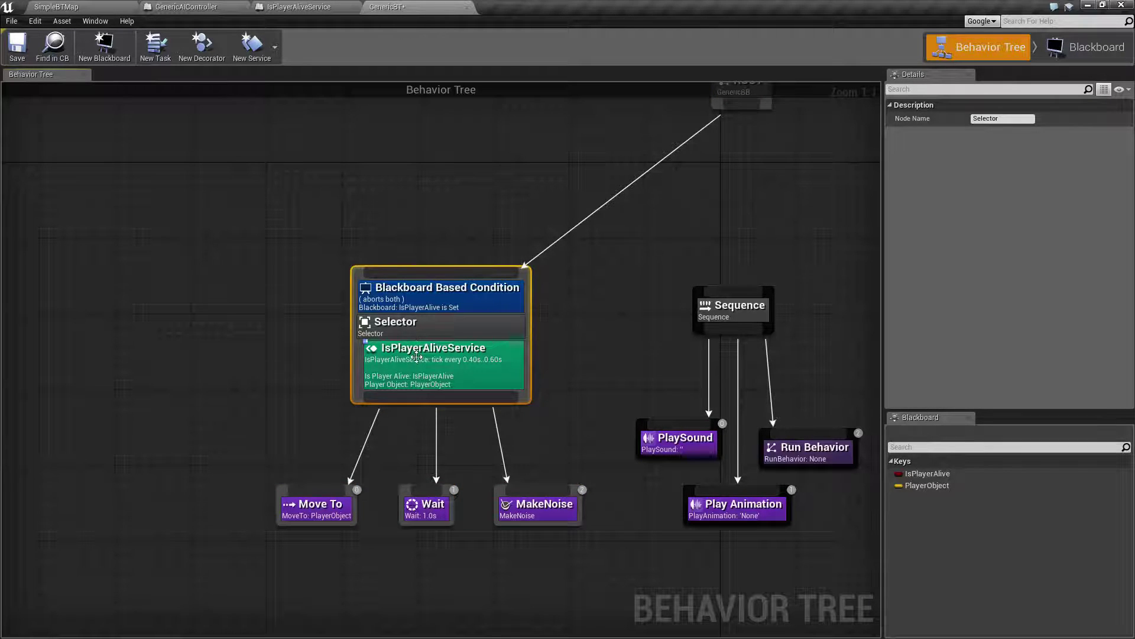
pyautogui.click(417, 356)
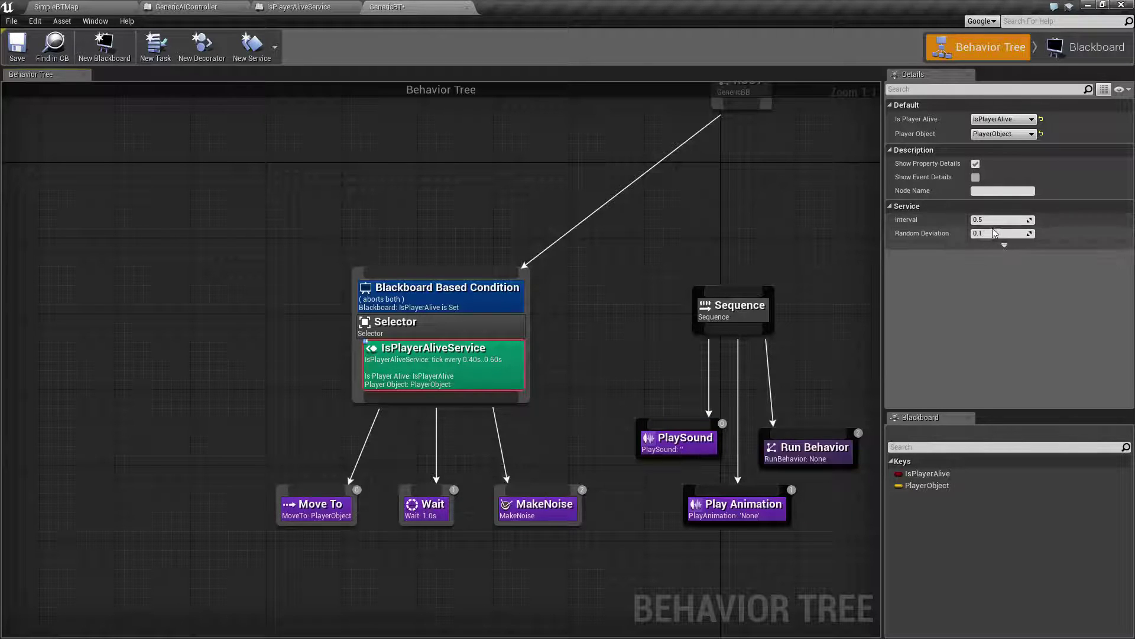
# - Open the IsPlayerAliveService Blueprint and walk through its Event Receive Tick, Branch and Set Blackboard Value nodes
pyautogui.doubleClick(418, 358)
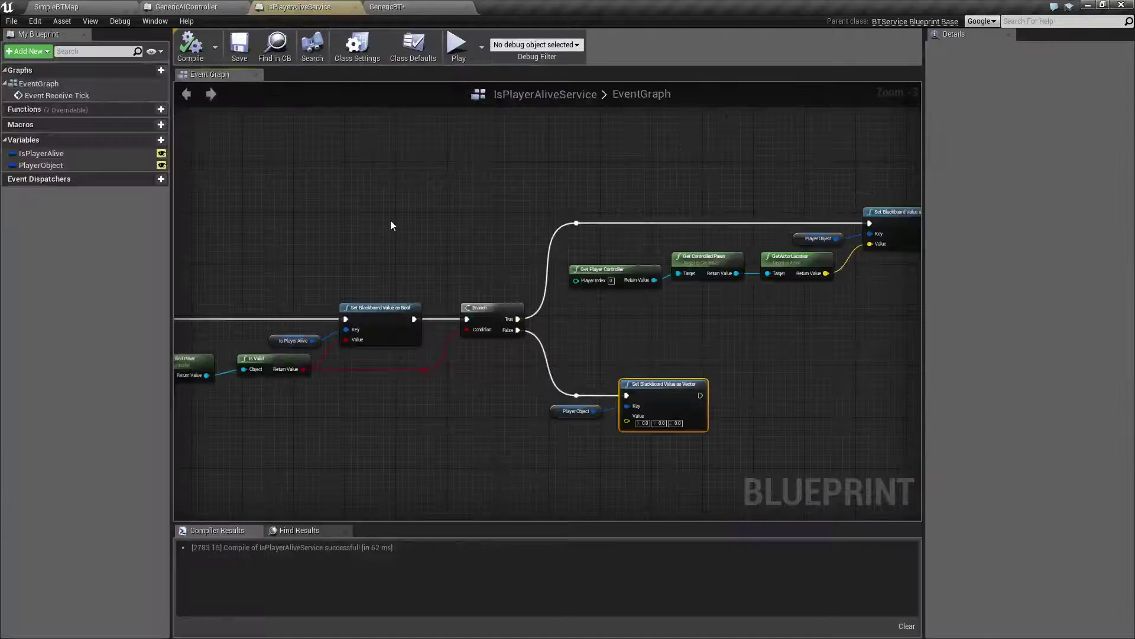
pyautogui.moveTo(390, 224); pyautogui.dragTo(373, 177, button='right')
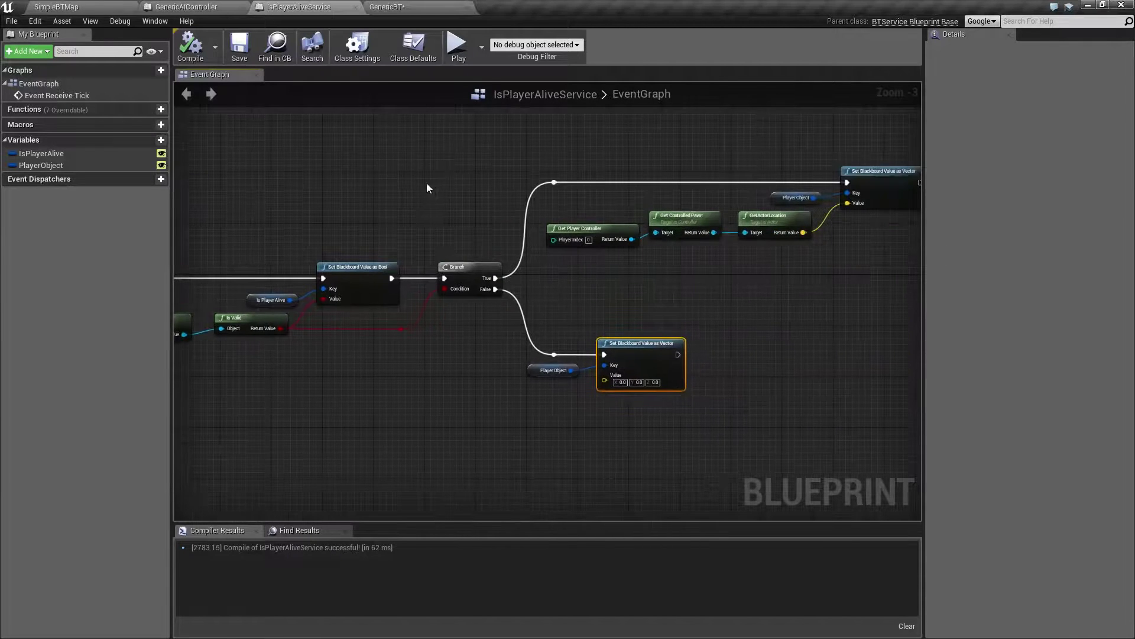
pyautogui.moveTo(300, 186); pyautogui.dragTo(363, 187, button='right')
pyautogui.moveTo(352, 194); pyautogui.dragTo(666, 436)
pyautogui.click(641, 445)
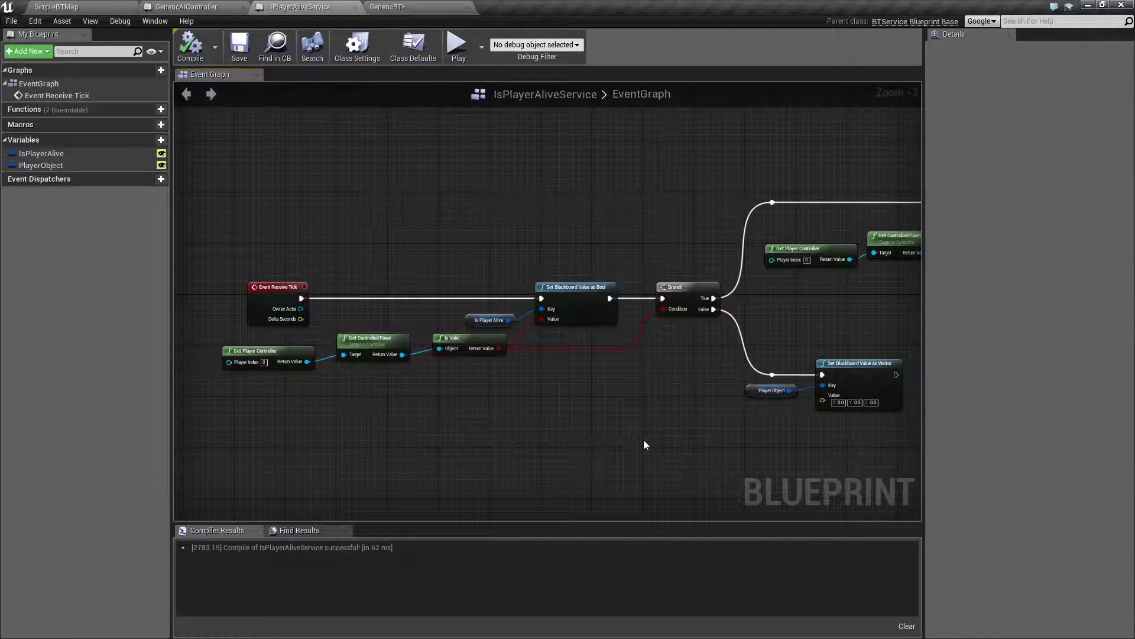
pyautogui.moveTo(641, 446); pyautogui.dragTo(518, 418, button='right')
pyautogui.moveTo(399, 207); pyautogui.dragTo(544, 374)
pyautogui.click(818, 279)
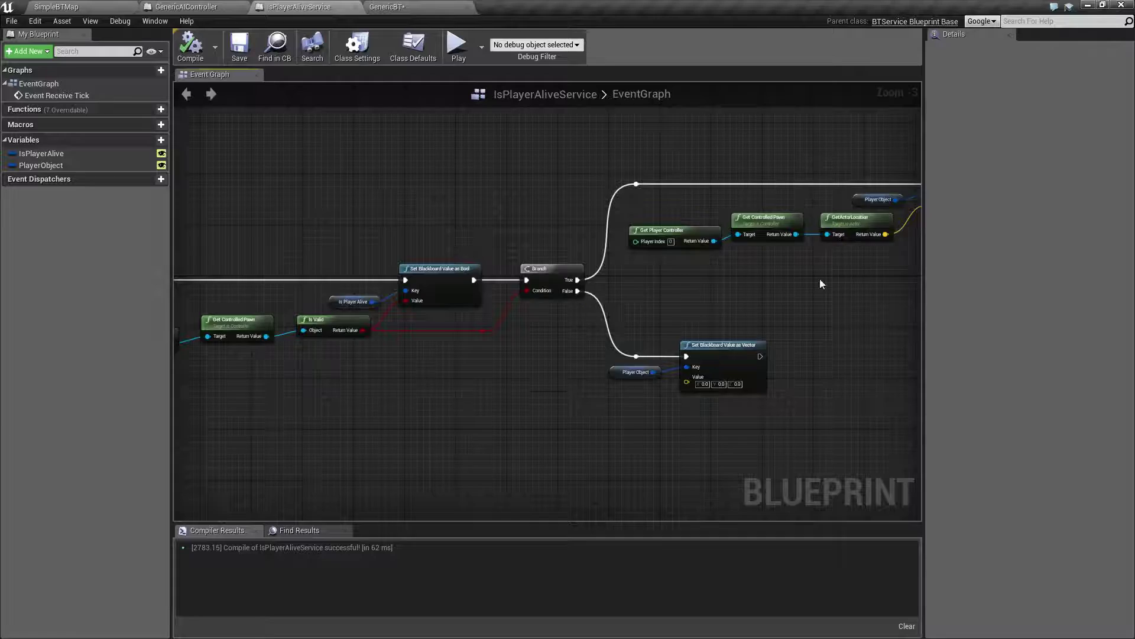
pyautogui.moveTo(819, 278); pyautogui.dragTo(544, 359, button='right')
pyautogui.moveTo(266, 203); pyautogui.dragTo(382, 193)
pyautogui.click(708, 275)
pyautogui.click(500, 172)
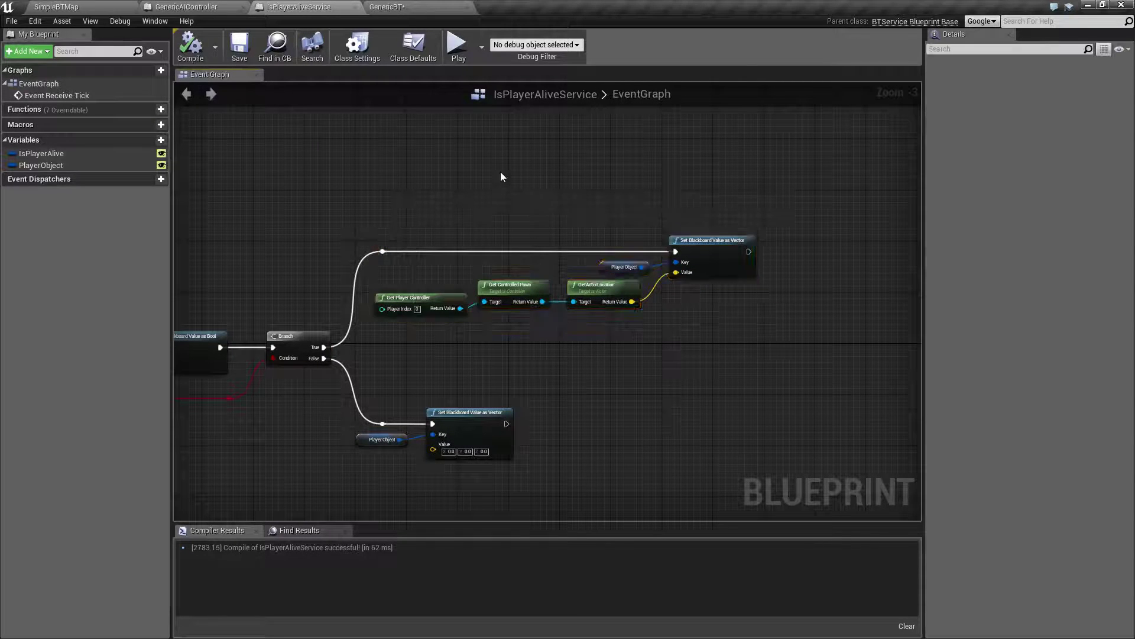
# - Glance at GenericAIController, then select the Blackboard Based Condition decorator back in GenericBT
pyautogui.click(178, 7)
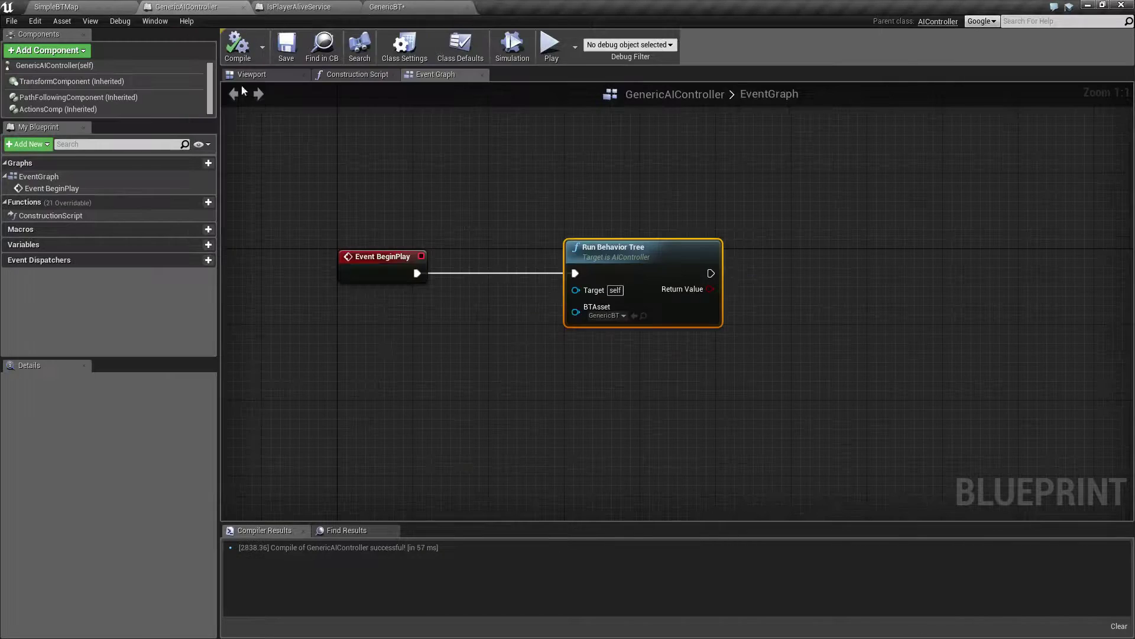
pyautogui.click(390, 7)
pyautogui.moveTo(307, 291); pyautogui.dragTo(305, 285, button='right')
pyautogui.moveTo(317, 173); pyautogui.dragTo(405, 240)
pyautogui.moveTo(474, 220); pyautogui.dragTo(446, 222)
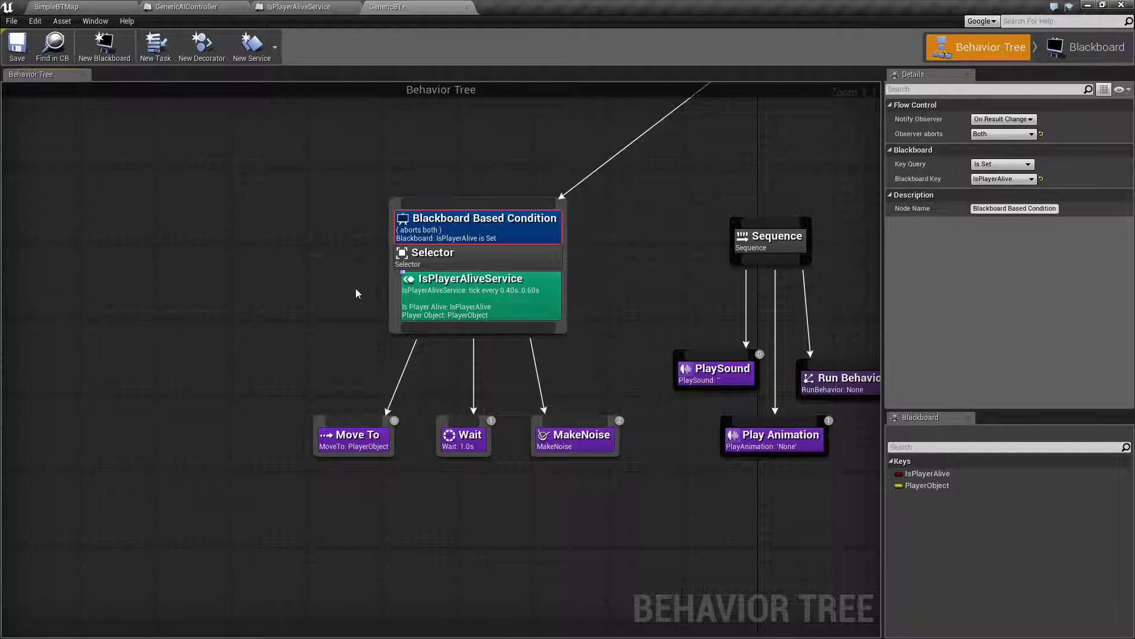
# - Start the SimpleBTMap simulation and bring GenericBT back into view to watch it run
pyautogui.click(488, 299)
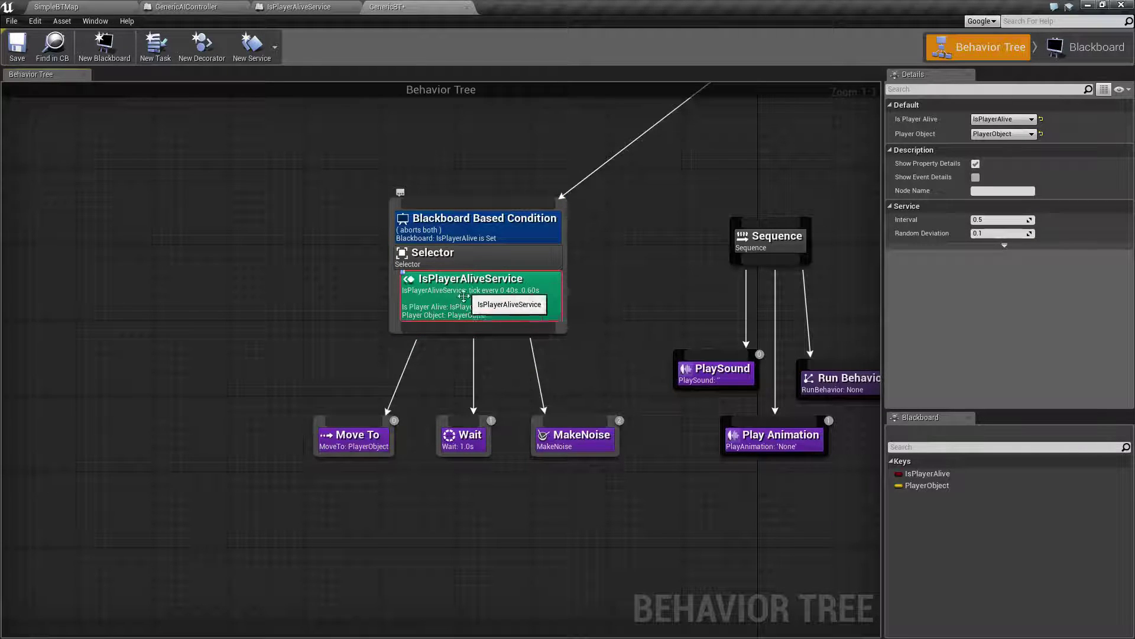
pyautogui.click(455, 251)
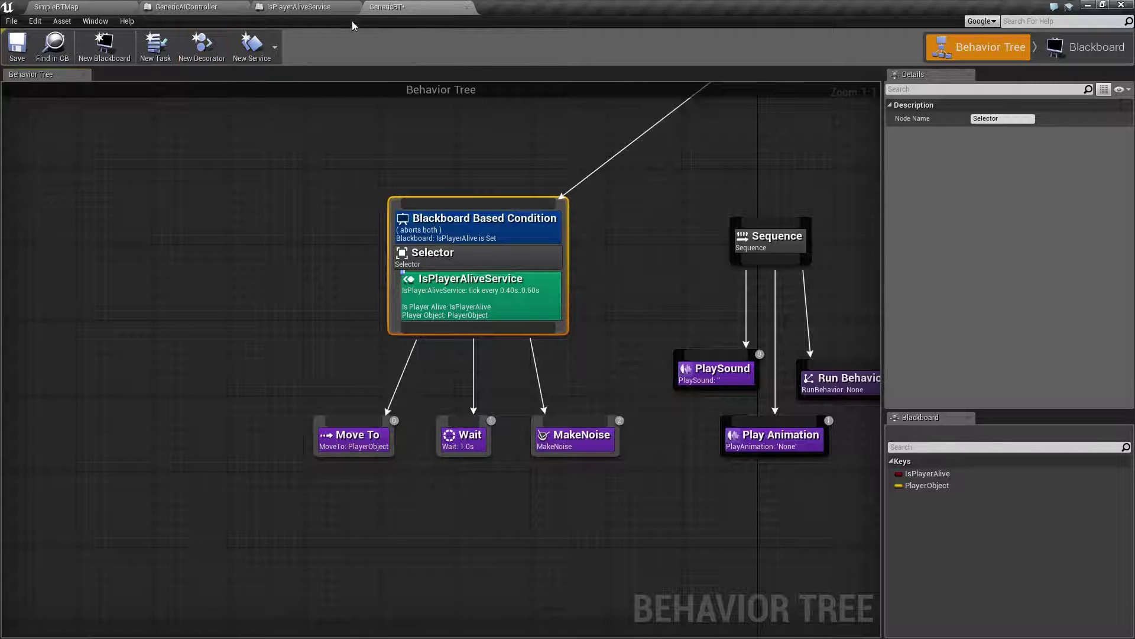
pyautogui.click(51, 6)
pyautogui.click(578, 45)
pyautogui.click(417, 9)
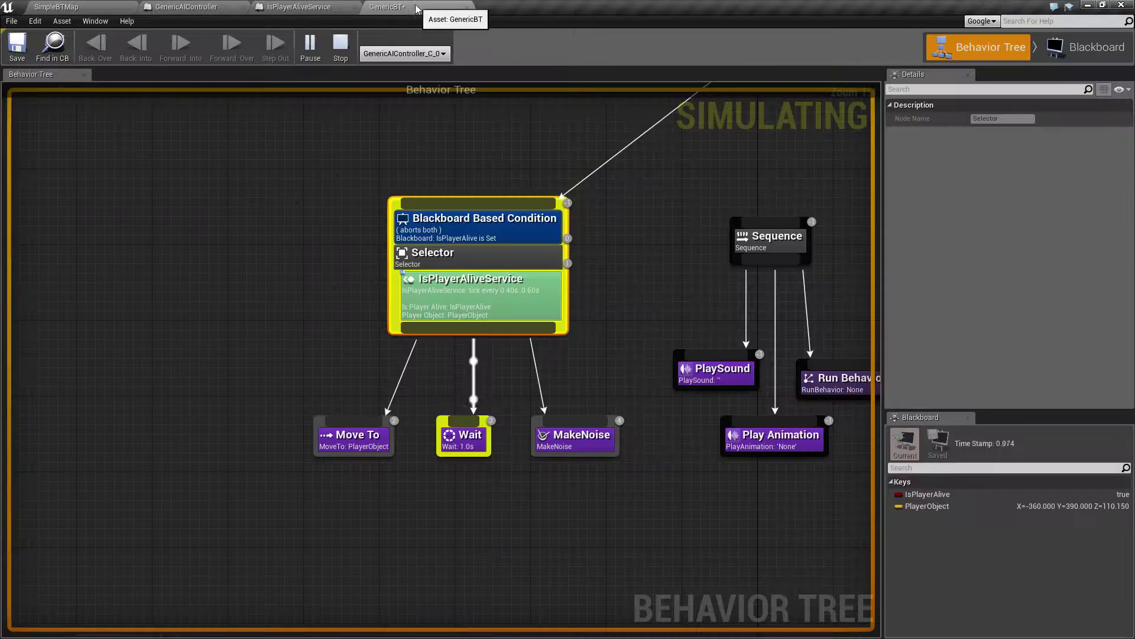
# - During the run, inspect the Selector, Blackboard Based Condition, IsPlayerAliveService and the three child tasks
pyautogui.moveTo(320, 258); pyautogui.dragTo(292, 274, button='right')
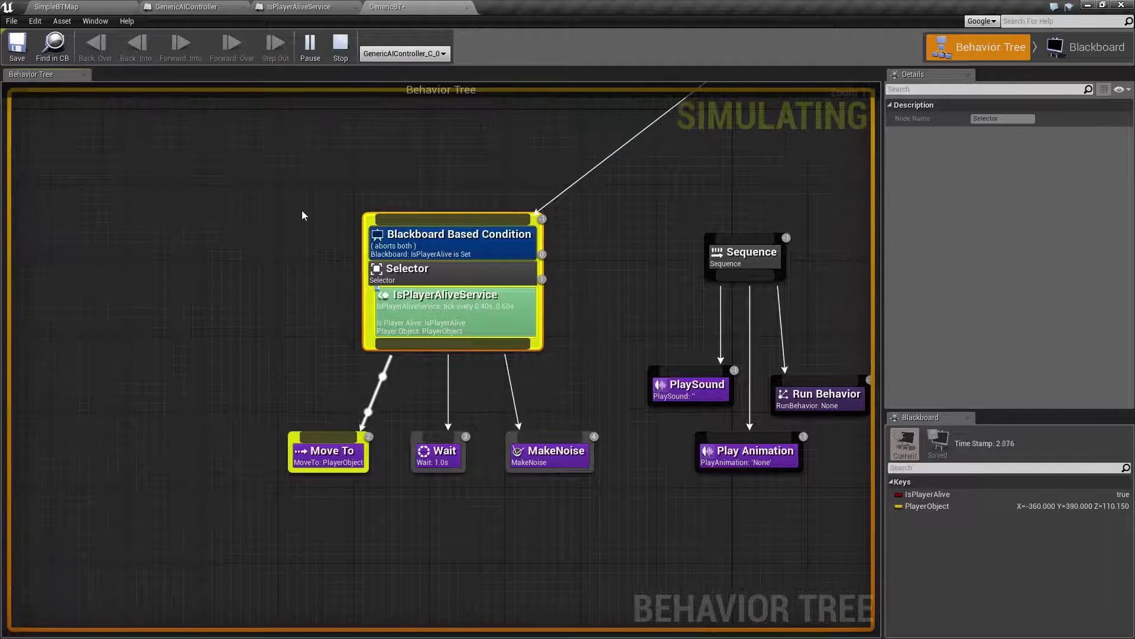
pyautogui.moveTo(314, 152); pyautogui.dragTo(595, 317)
pyautogui.click(594, 313)
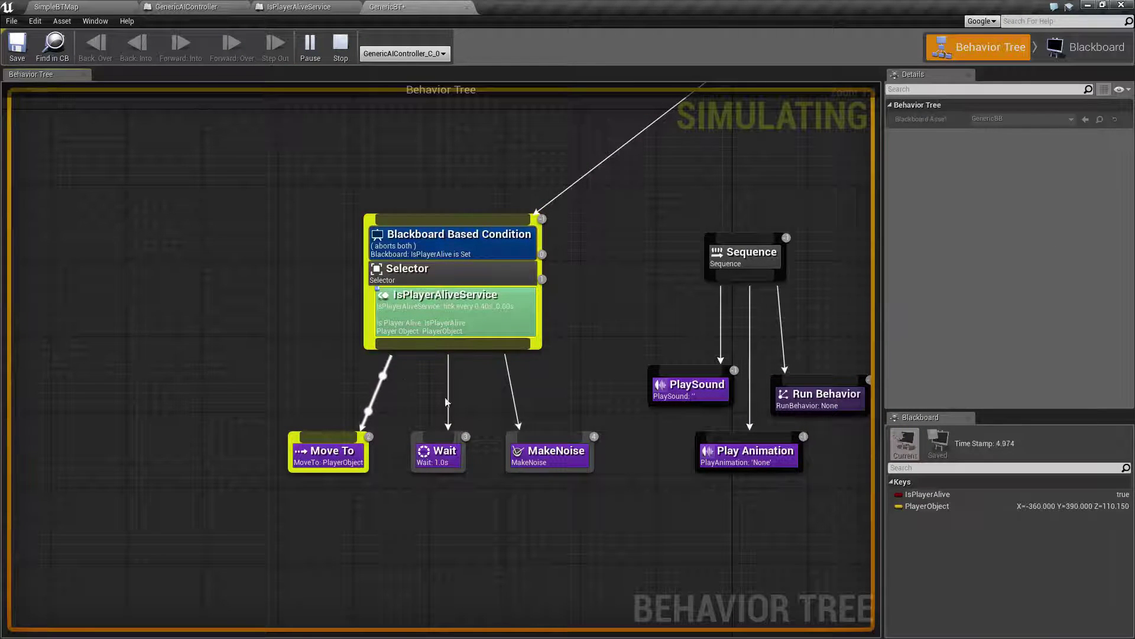
pyautogui.click(444, 242)
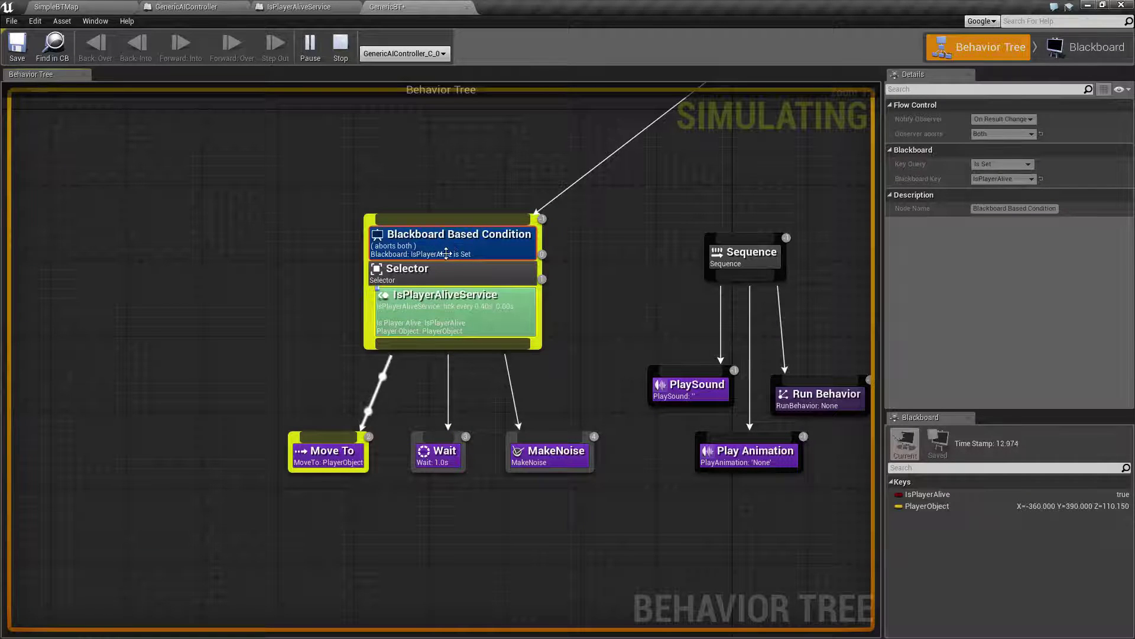
pyautogui.click(457, 315)
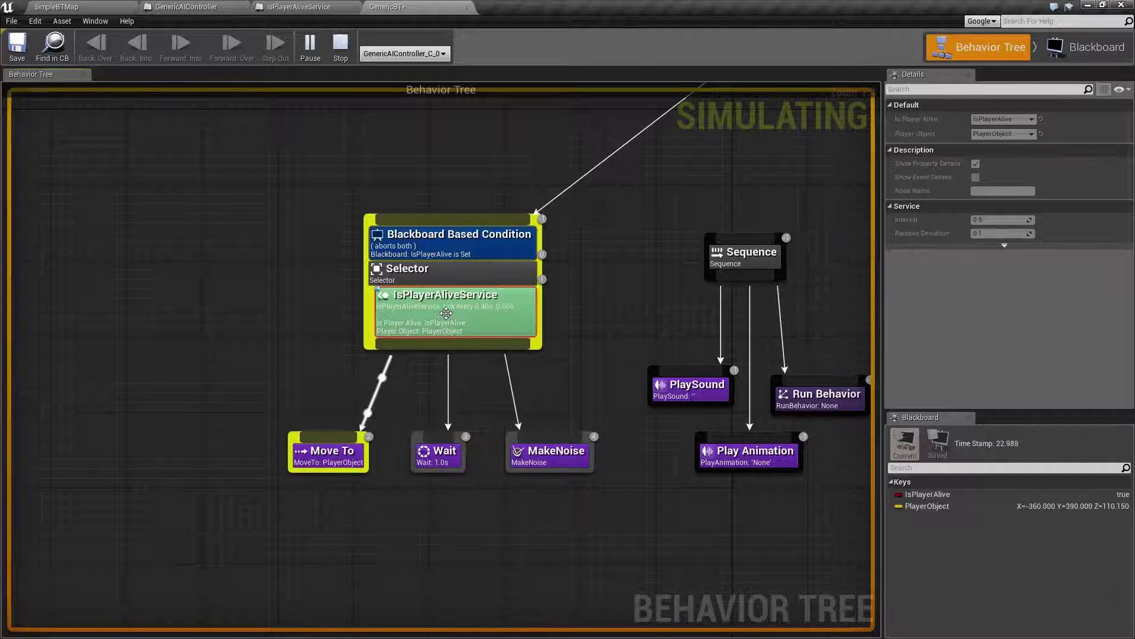
pyautogui.moveTo(216, 368); pyautogui.dragTo(519, 530)
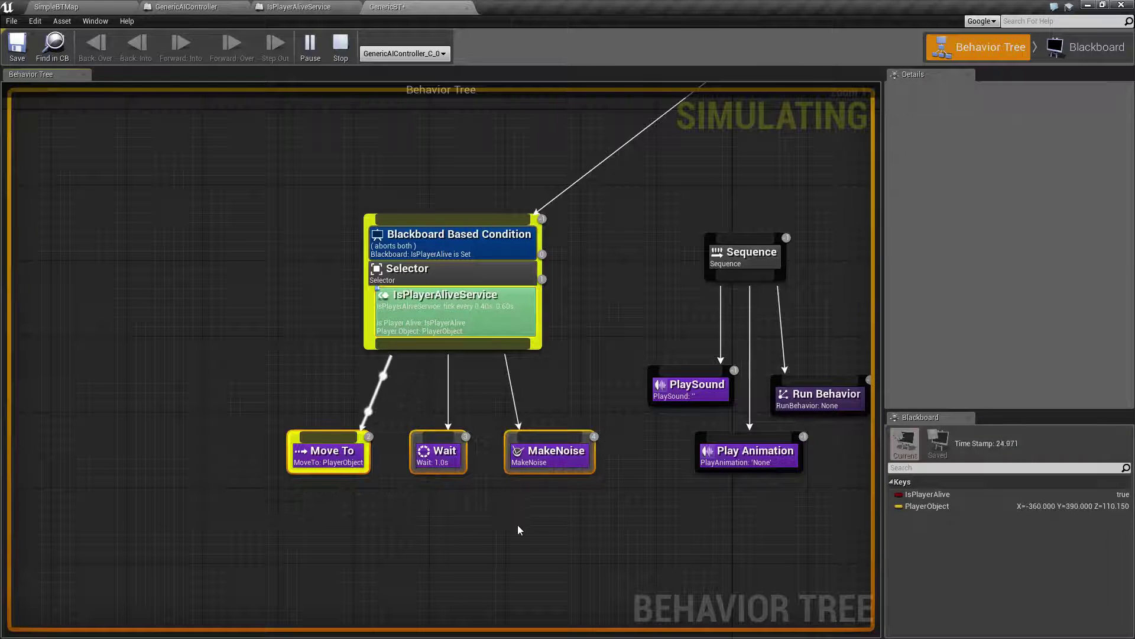
pyautogui.click(519, 529)
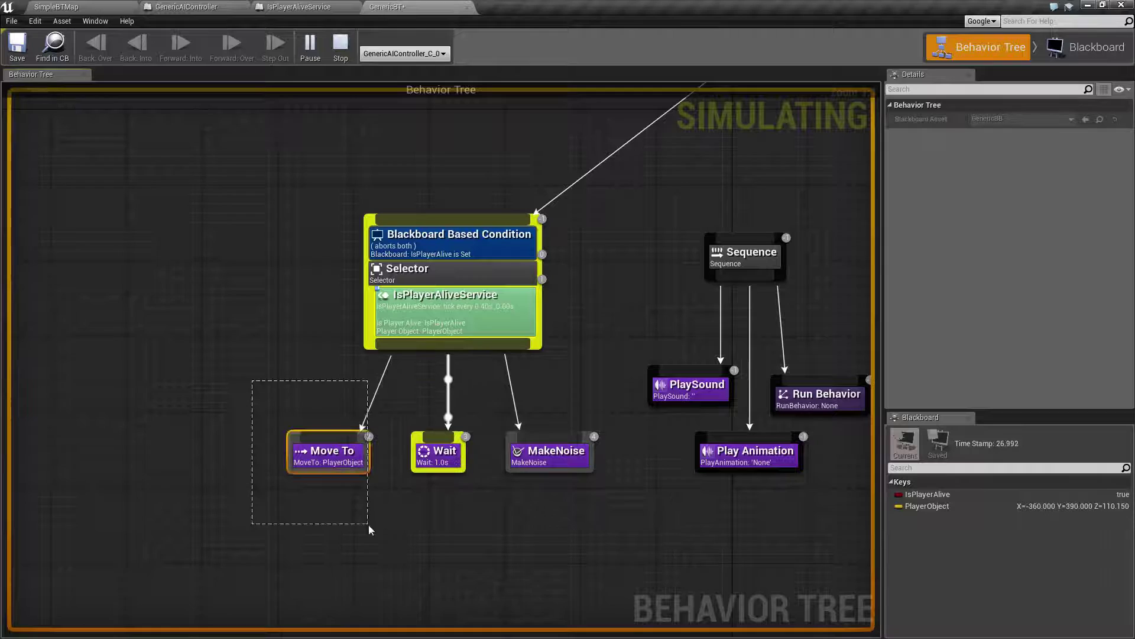
# - Follow the active Move To and Wait tasks alongside the IsPlayerAliveService during the simulation
pyautogui.moveTo(368, 524); pyautogui.dragTo(362, 516)
pyautogui.click(254, 395)
pyautogui.moveTo(253, 396); pyautogui.dragTo(364, 470)
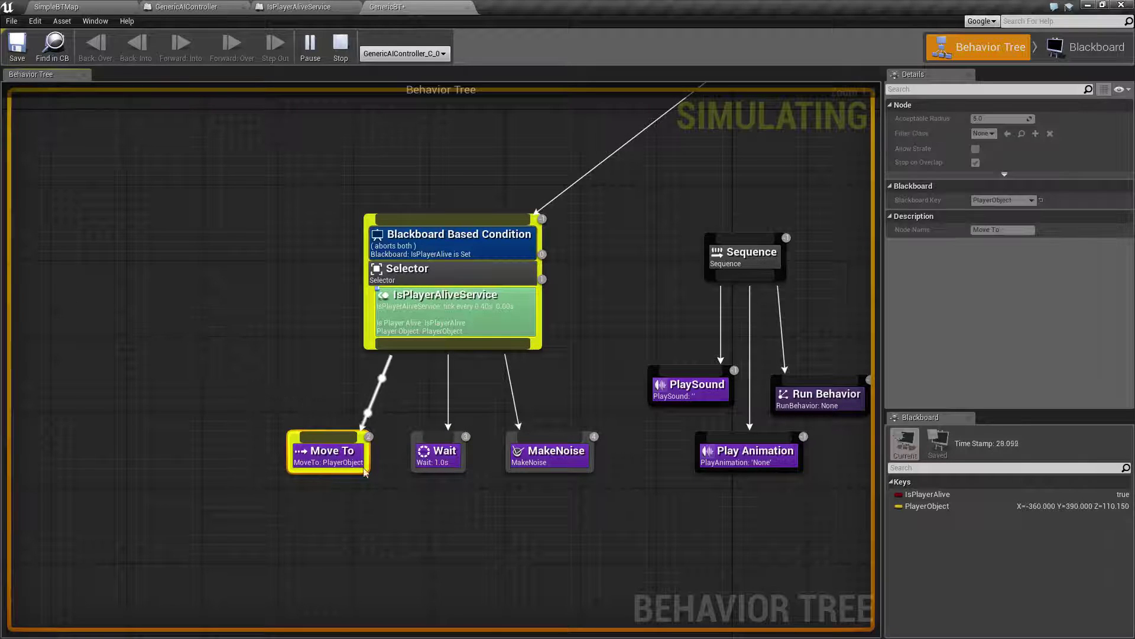
pyautogui.click(423, 332)
pyautogui.moveTo(261, 394); pyautogui.dragTo(337, 516)
pyautogui.click(374, 501)
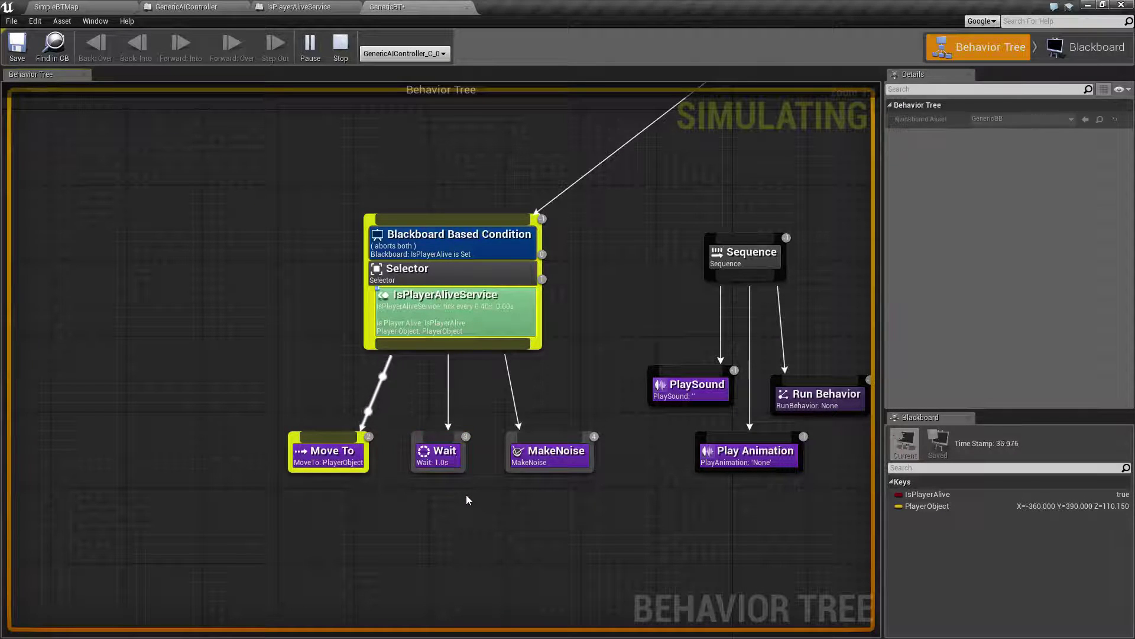
pyautogui.moveTo(296, 375); pyautogui.dragTo(477, 512)
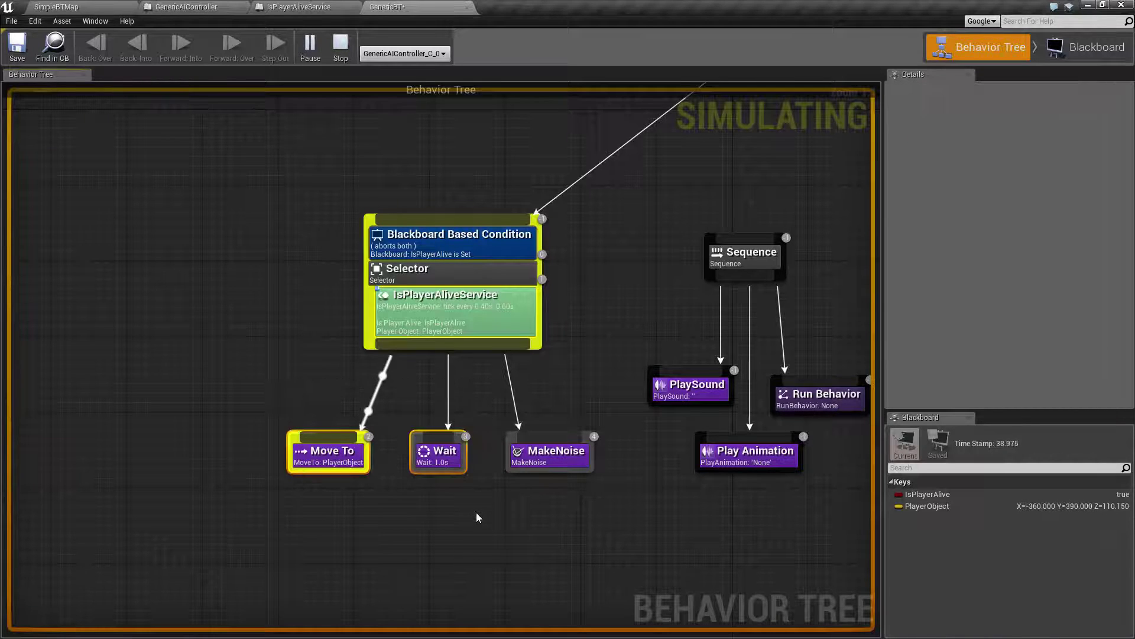
pyautogui.click(463, 300)
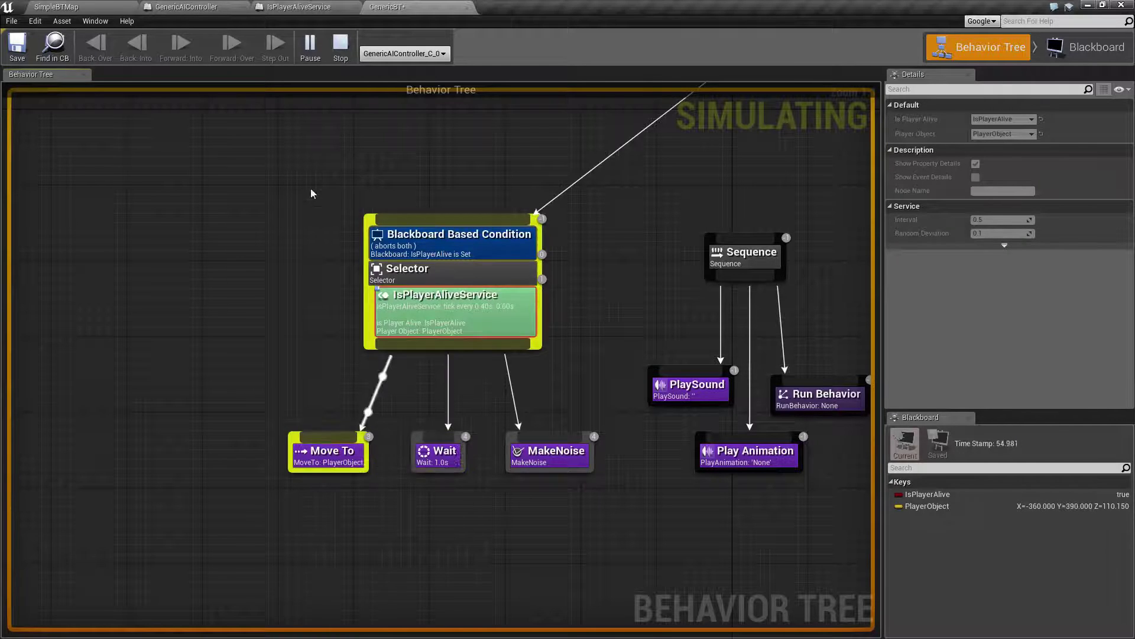
# - Highlight the Selector branch and its tasks, then stop the simulation
pyautogui.moveTo(312, 193); pyautogui.dragTo(598, 544)
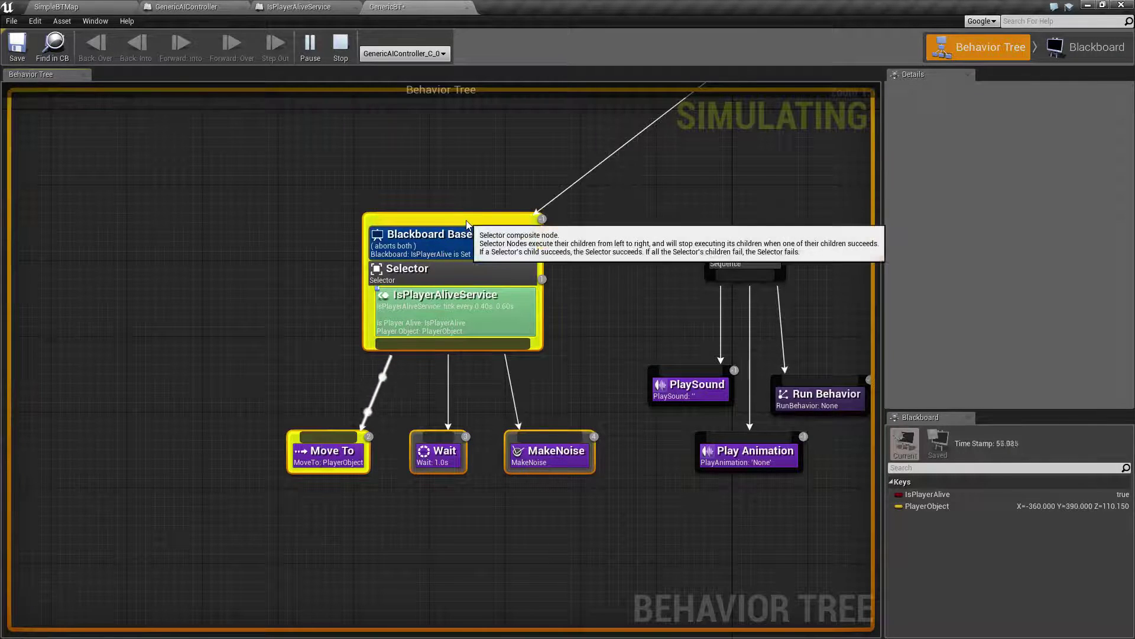
pyautogui.moveTo(207, 393); pyautogui.dragTo(603, 541)
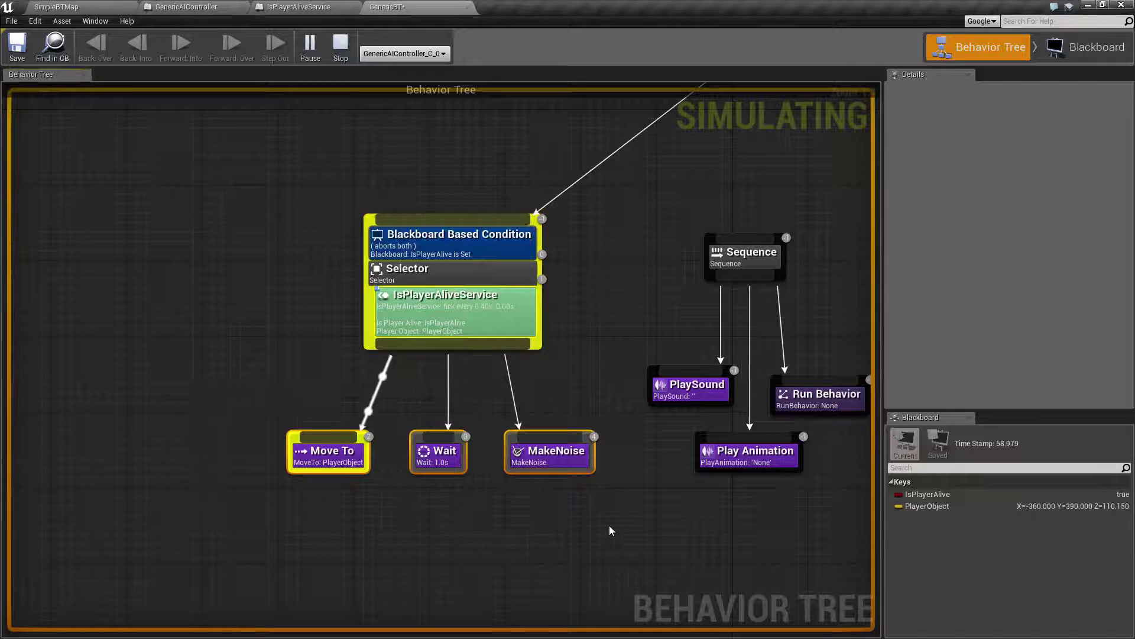
pyautogui.moveTo(281, 193); pyautogui.dragTo(627, 526)
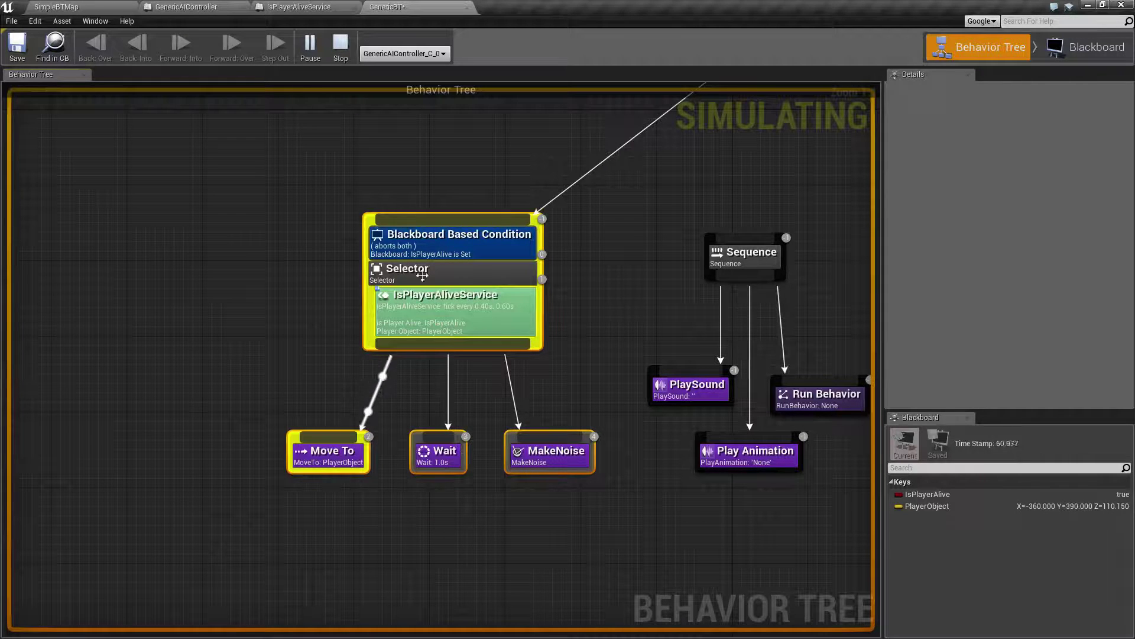
pyautogui.moveTo(304, 177); pyautogui.dragTo(569, 339)
pyautogui.moveTo(324, 188); pyautogui.dragTo(566, 373)
pyautogui.click(442, 310)
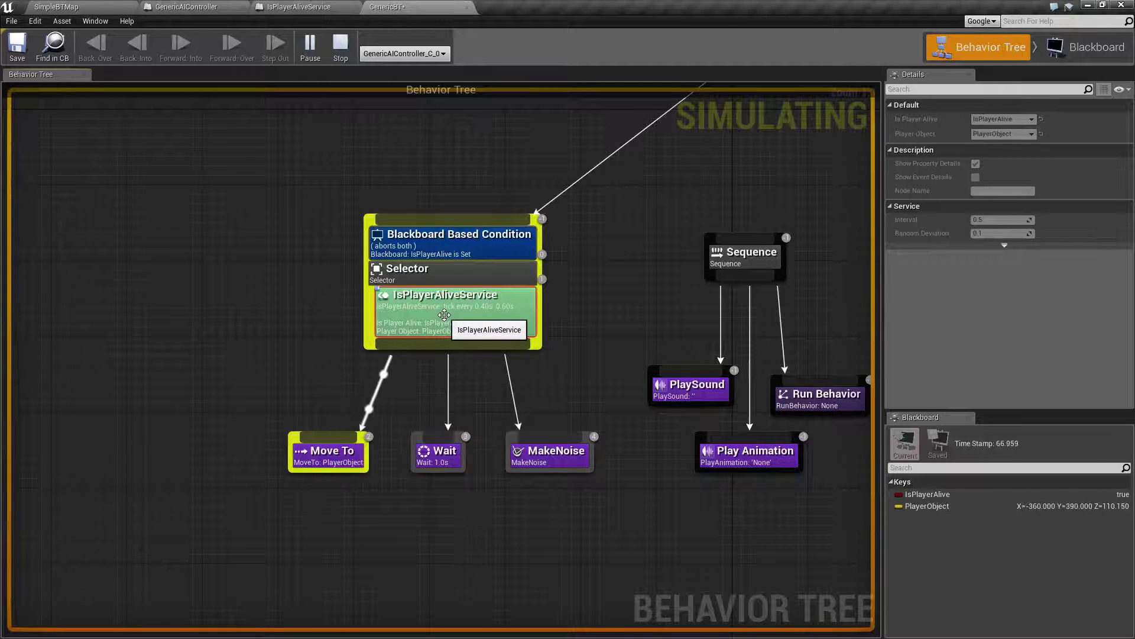
pyautogui.moveTo(325, 157); pyautogui.dragTo(544, 331)
pyautogui.click(444, 313)
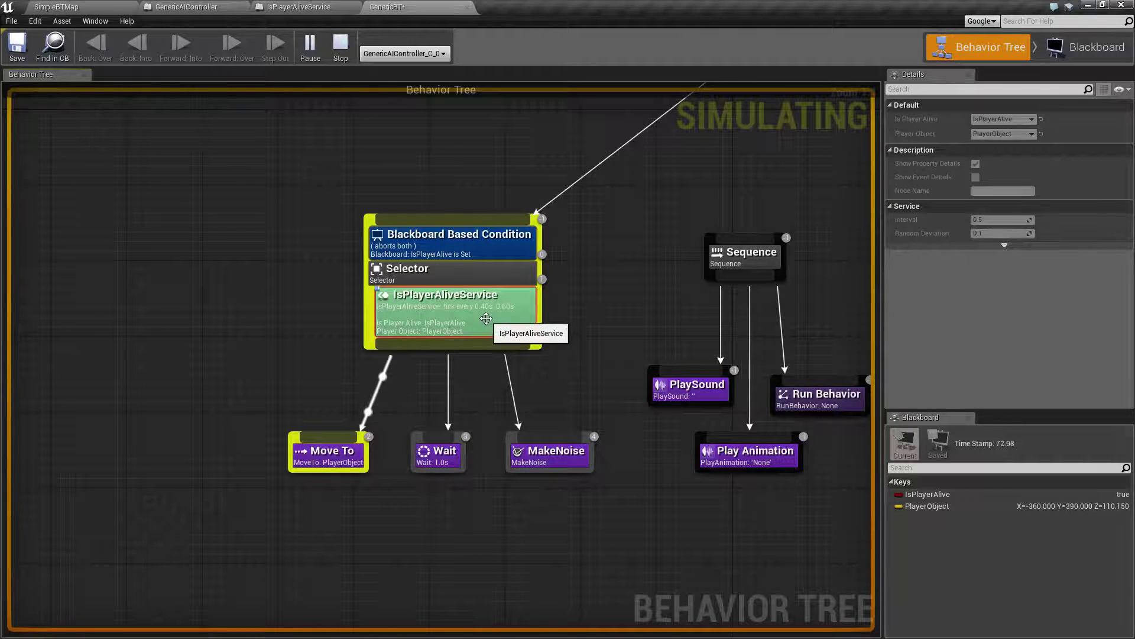
pyautogui.moveTo(293, 131); pyautogui.dragTo(597, 478)
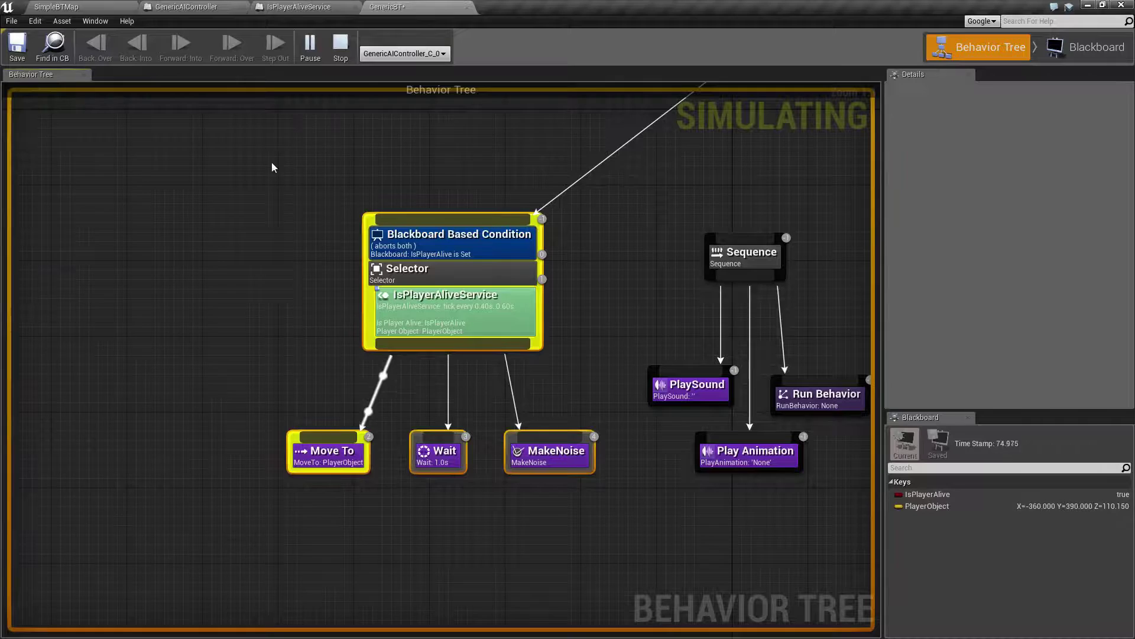
pyautogui.click(341, 47)
# - Switch to the SimpleBTMap level and play it in the editor to watch the AI follow
pyautogui.click(75, 6)
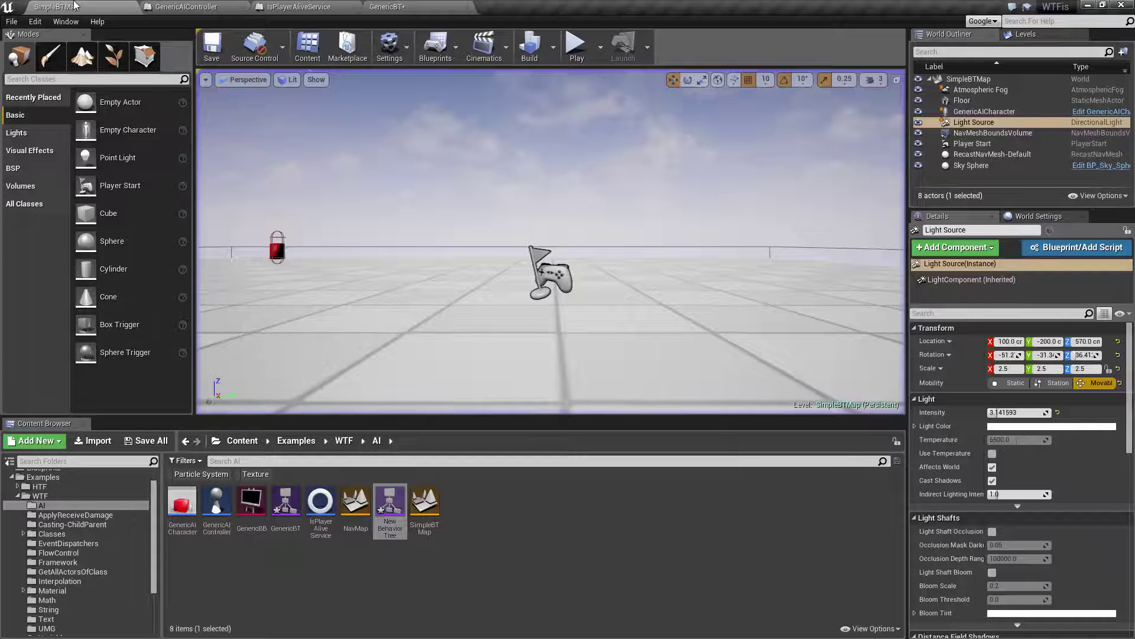
pyautogui.click(577, 48)
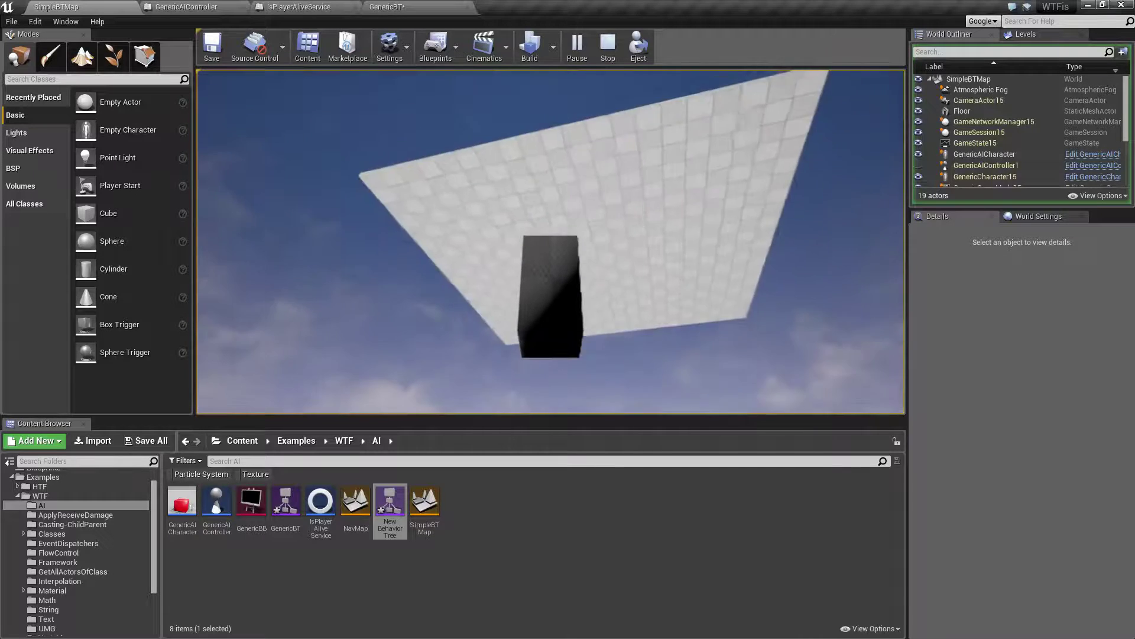
# - Stop the play session and set the level's Kill Z to -100.0 in World Settings
pyautogui.press('Escape')
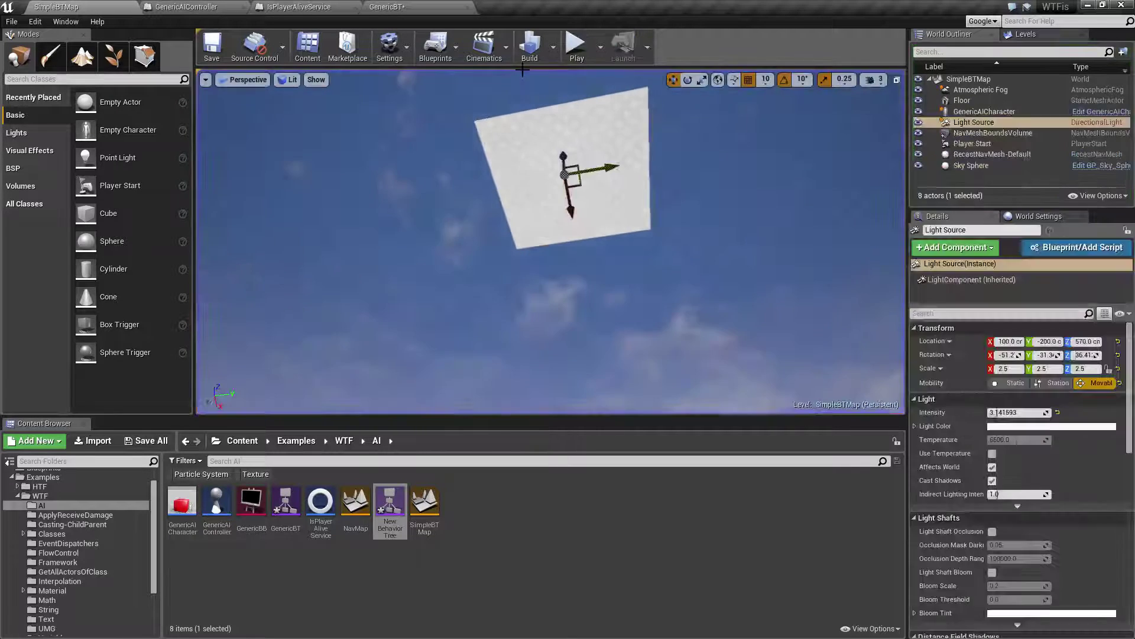
pyautogui.click(1039, 216)
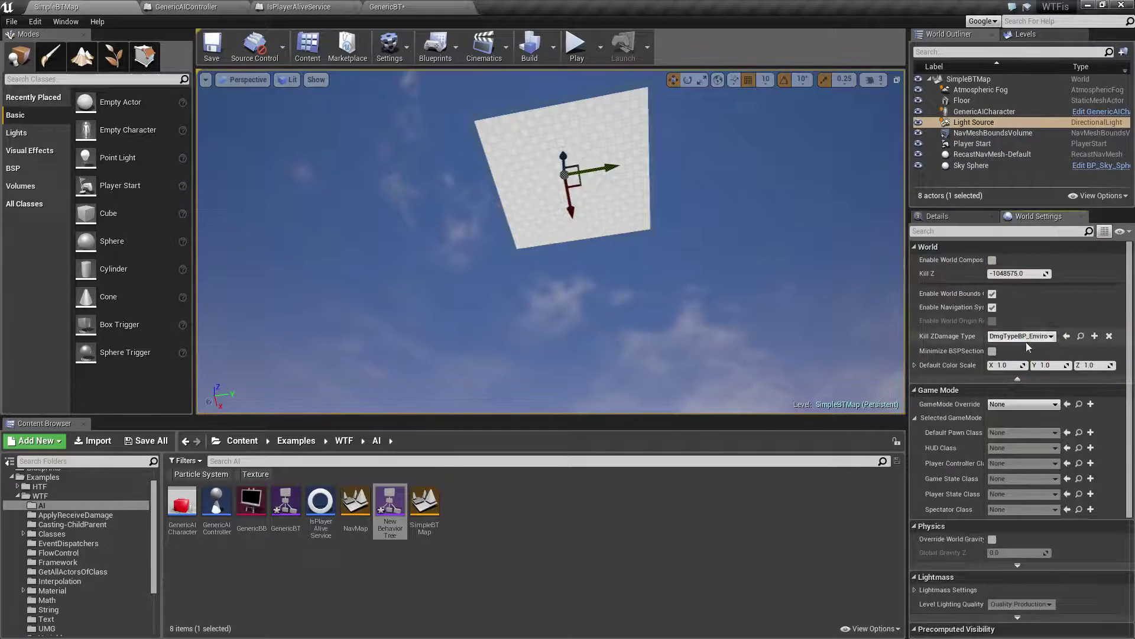
pyautogui.click(1027, 274)
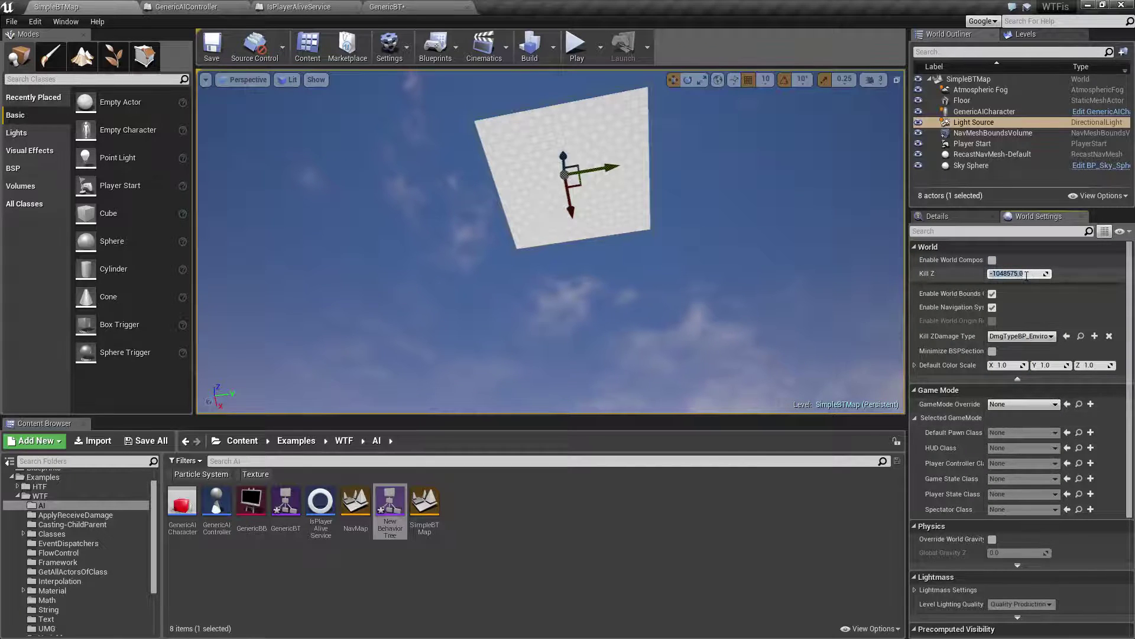
pyautogui.press('BackSpace')
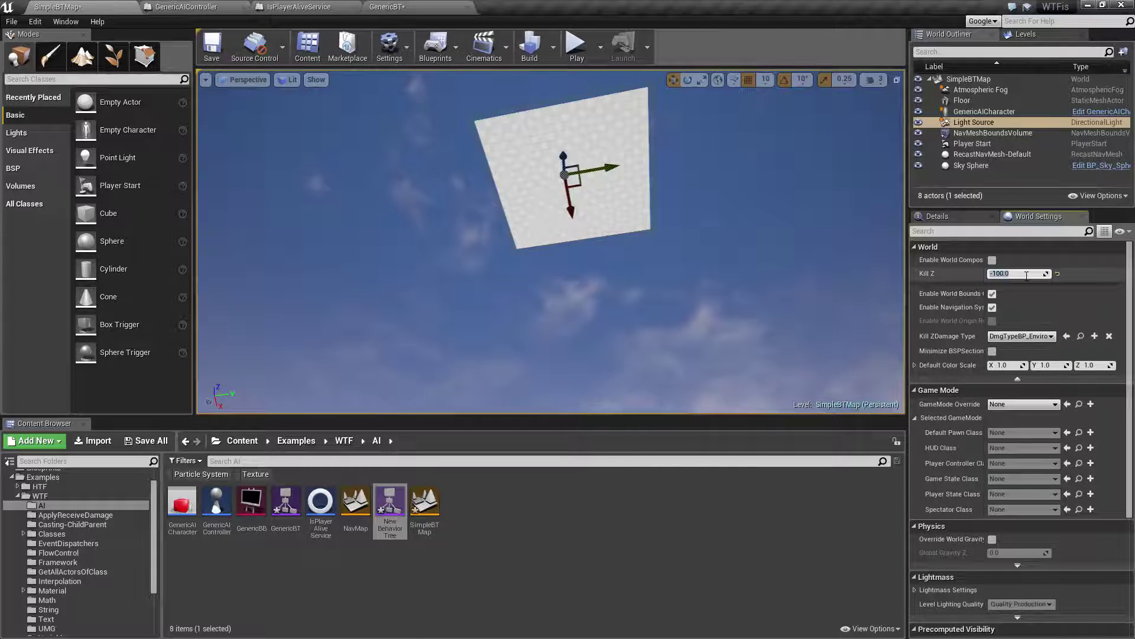
pyautogui.write('-100.0')
pyautogui.press('Return')
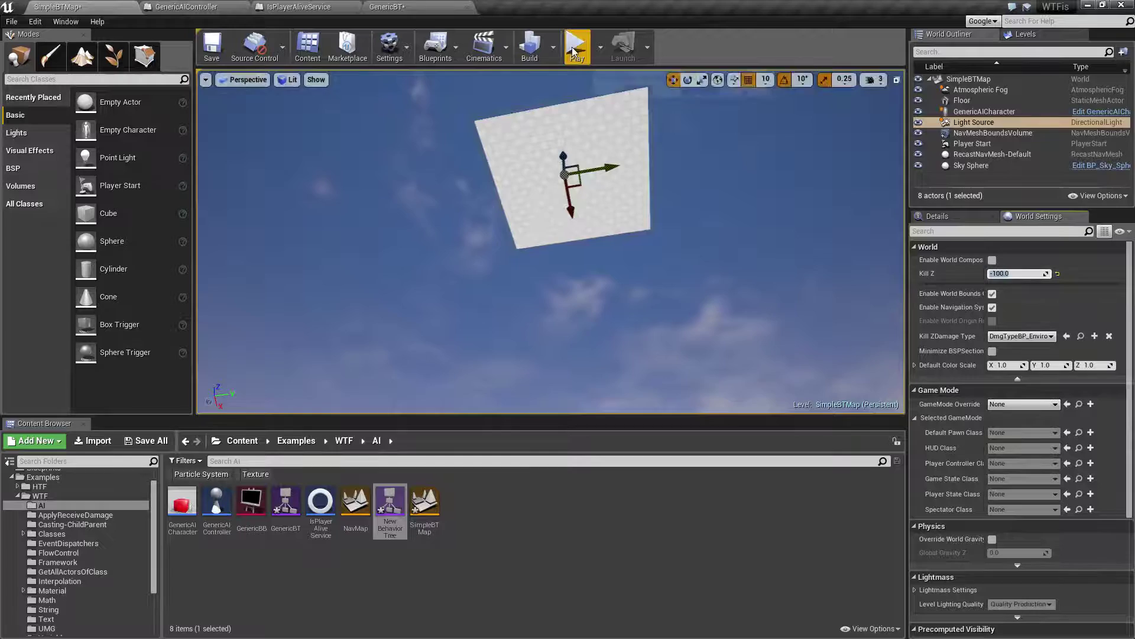
# - Play the level again, move around, then release mouse control with Shift+F1
pyautogui.click(576, 46)
pyautogui.press('w')
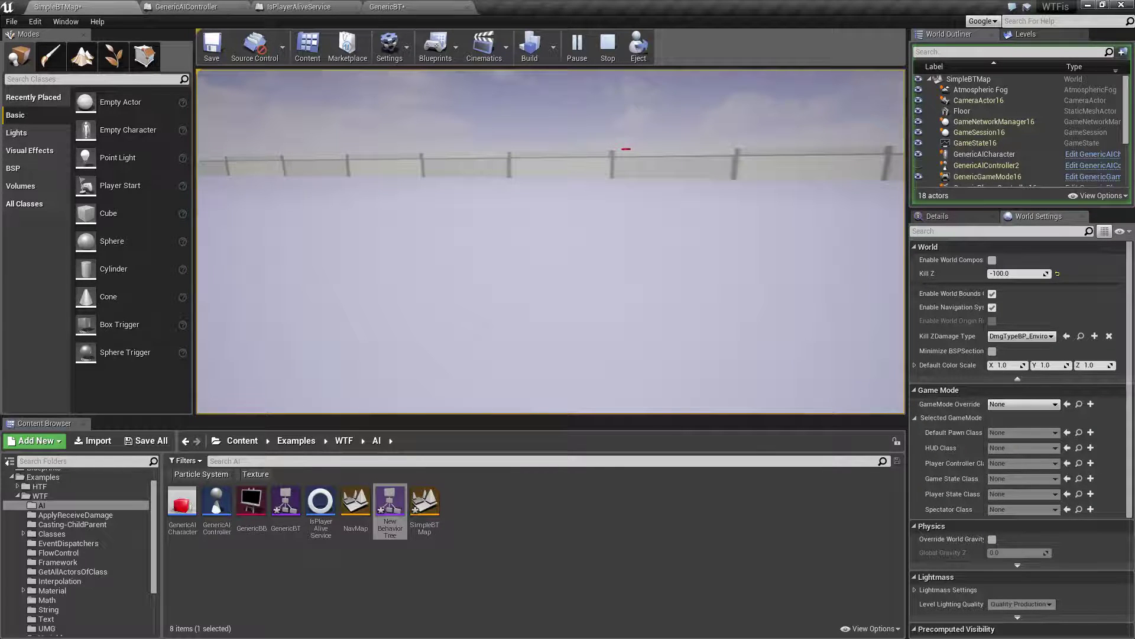
pyautogui.hotkey('shift', 'F1')
# - In GenericBT, inspect the simulating Selector node and its Blackboard Based Condition decorator
pyautogui.click(387, 6)
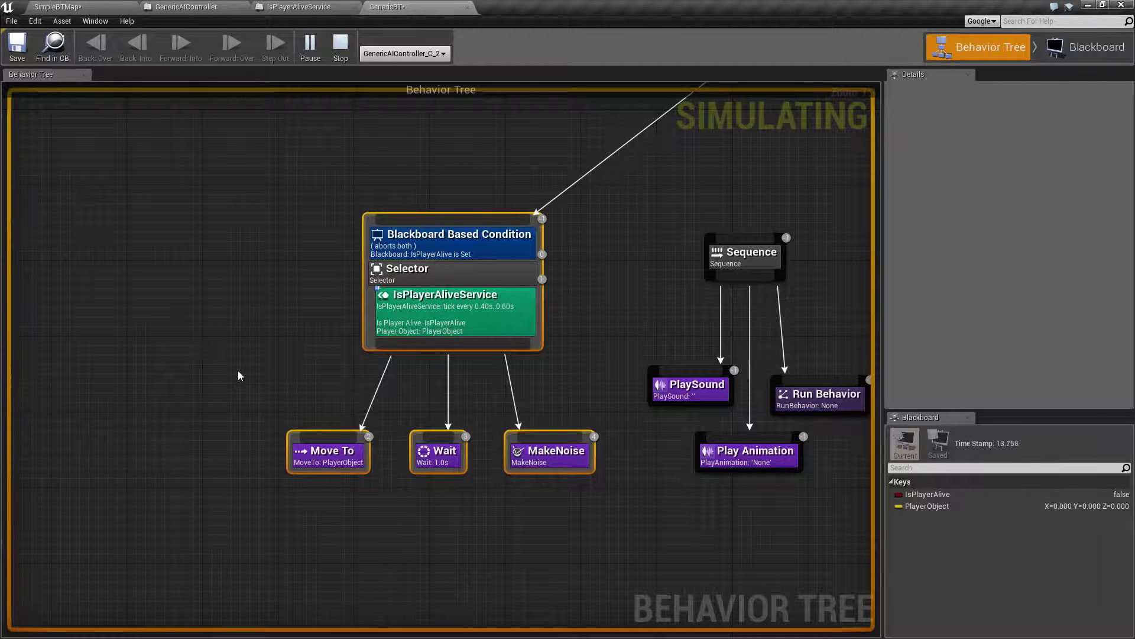
pyautogui.moveTo(294, 177); pyautogui.dragTo(592, 376)
pyautogui.click(463, 243)
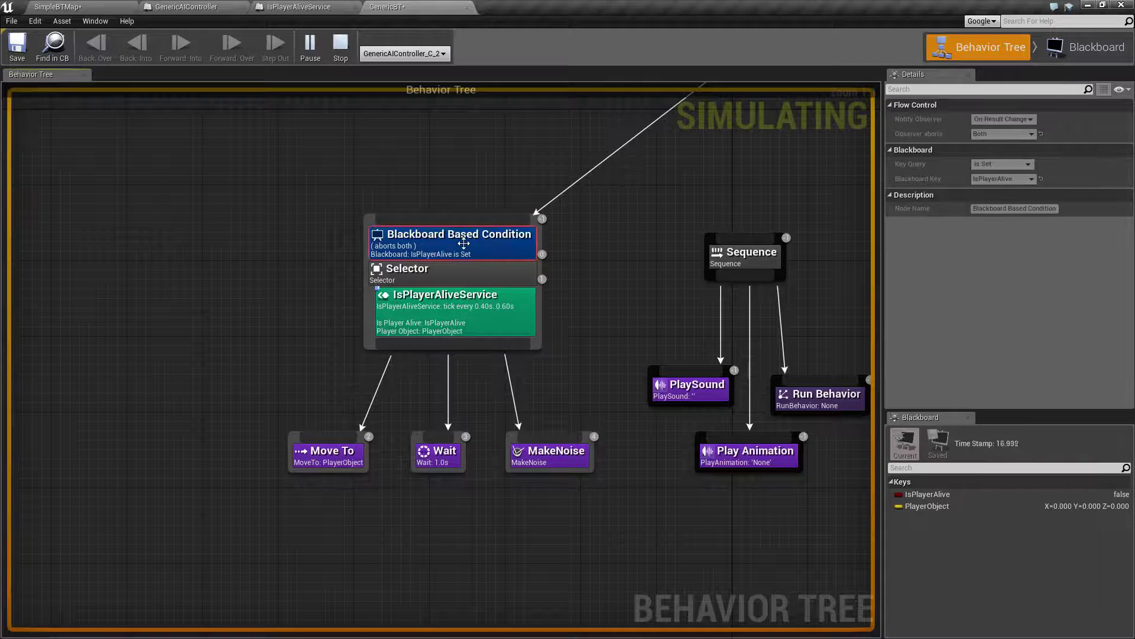
pyautogui.moveTo(255, 200); pyautogui.dragTo(372, 322)
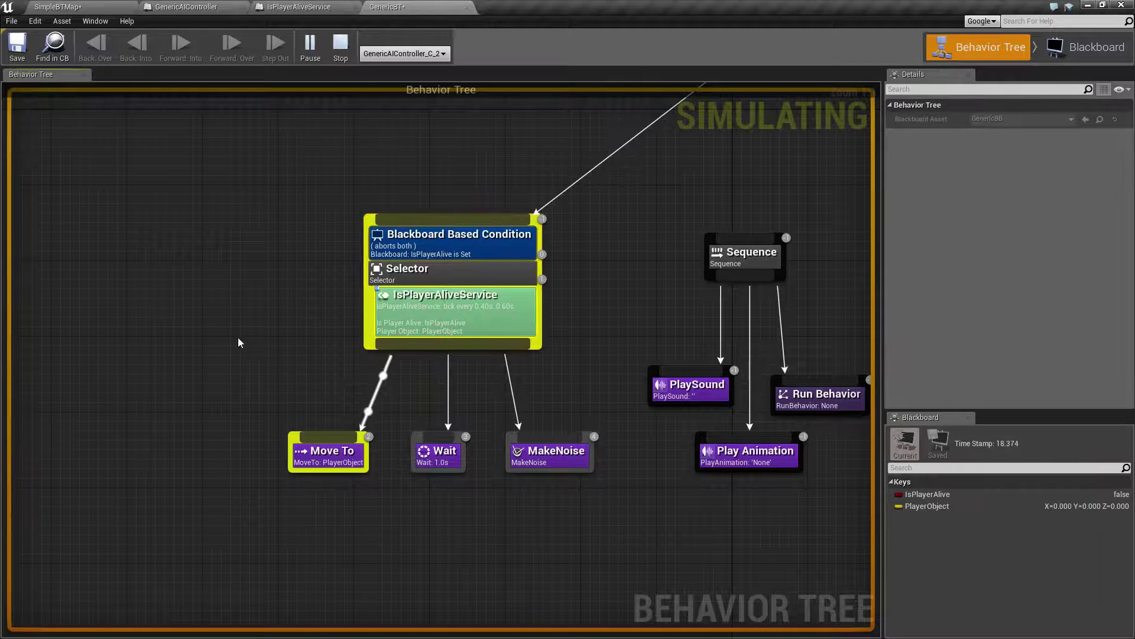
pyautogui.moveTo(467, 523); pyautogui.dragTo(280, 223)
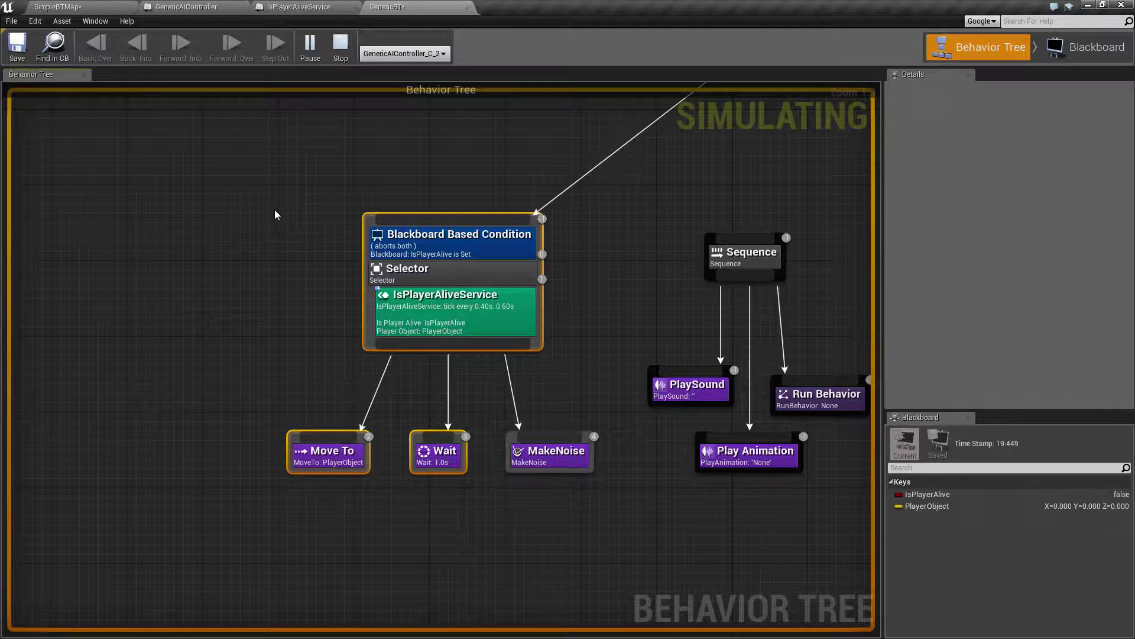
# - Stop the simulation, fit the graph, and select then deselect the Selector node
pyautogui.click(339, 46)
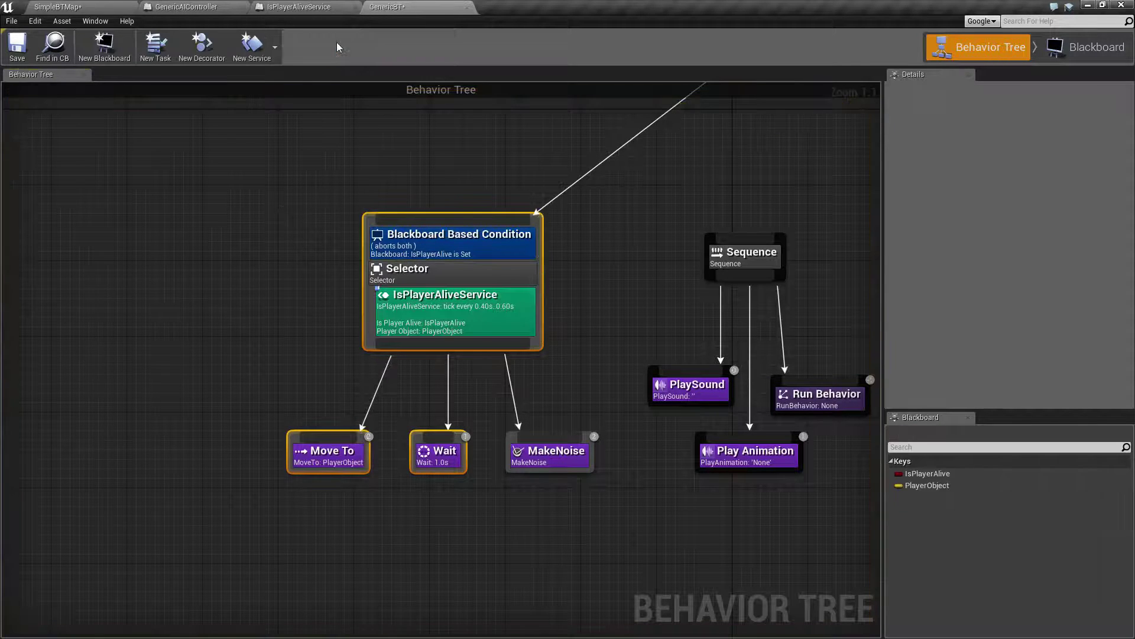
pyautogui.press('Home')
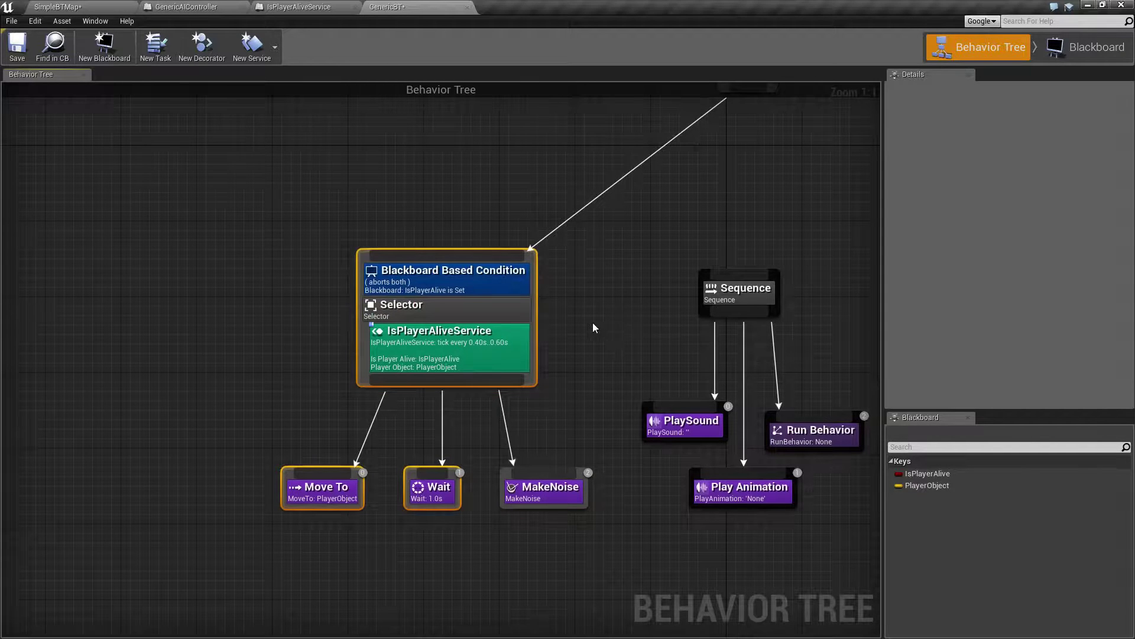
pyautogui.moveTo(593, 322); pyautogui.dragTo(606, 286, button='right')
pyautogui.moveTo(249, 172); pyautogui.dragTo(606, 502)
pyautogui.click(594, 360)
pyautogui.moveTo(594, 361); pyautogui.dragTo(520, 460, button='right')
pyautogui.moveTo(253, 274); pyautogui.dragTo(421, 366)
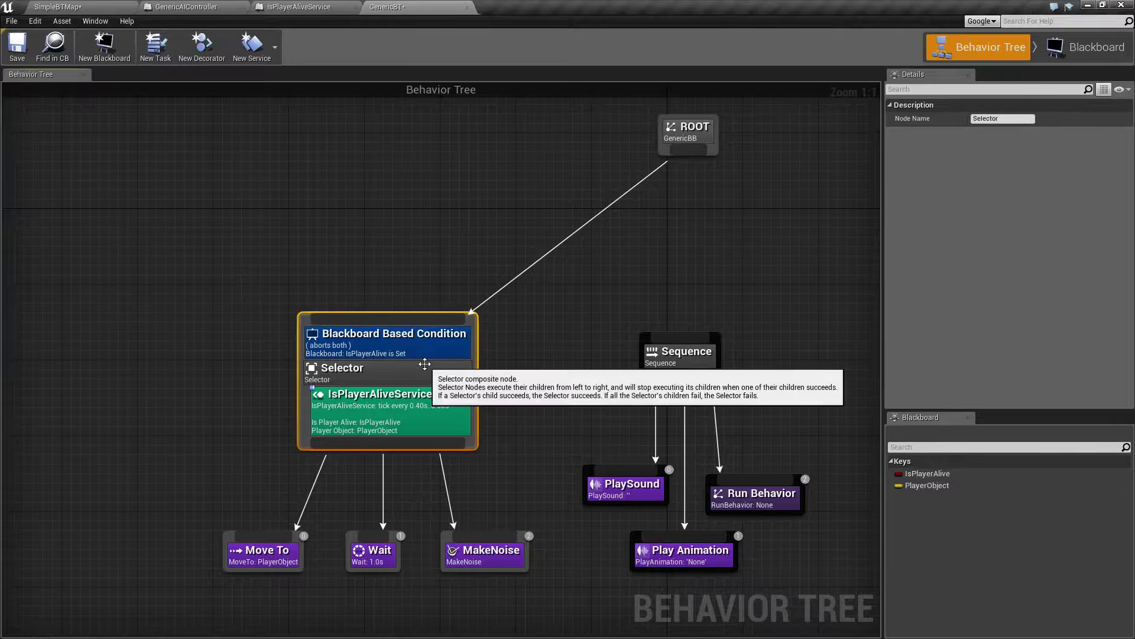
pyautogui.moveTo(534, 211); pyautogui.dragTo(690, 258)
pyautogui.moveTo(679, 244); pyautogui.dragTo(656, 232, button='right')
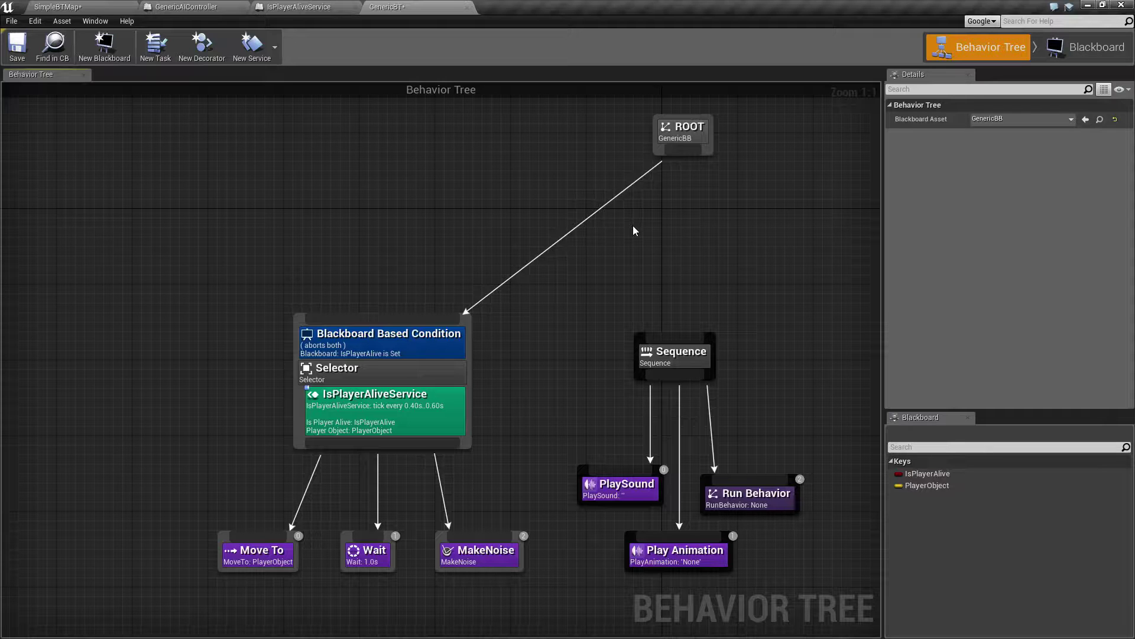
# - Zoom out to show the whole GenericBT tree and select all its nodes
pyautogui.moveTo(630, 225); pyautogui.dragTo(647, 192, button='right')
pyautogui.scroll(-3, 332, 236)
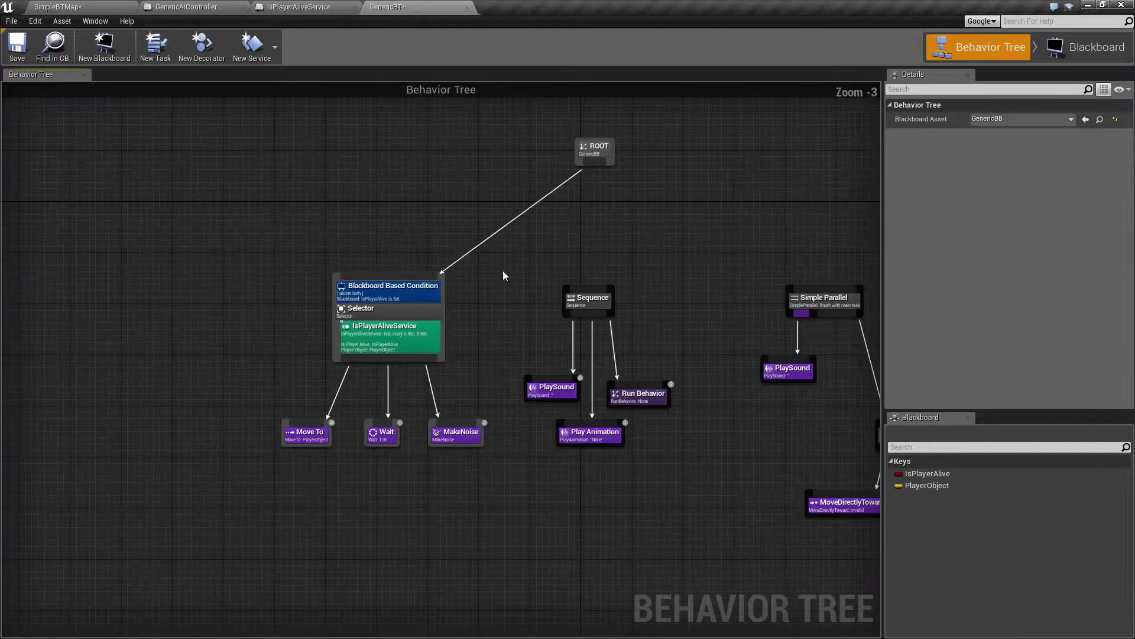
pyautogui.moveTo(286, 246); pyautogui.dragTo(760, 515)
pyautogui.click(761, 516)
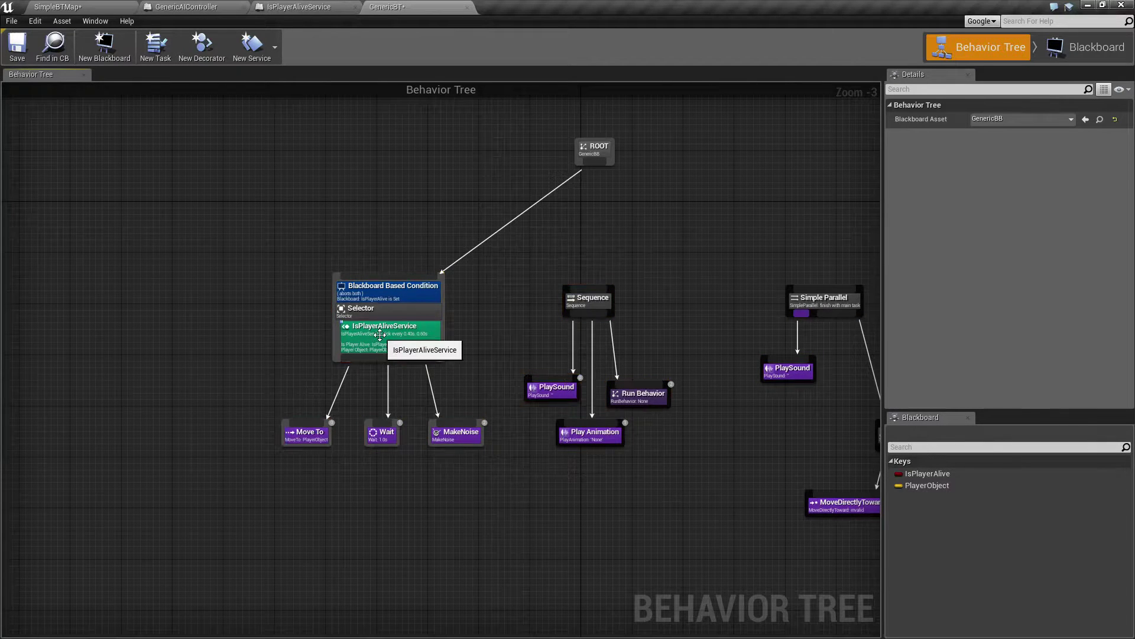
pyautogui.moveTo(277, 177); pyautogui.dragTo(852, 543)
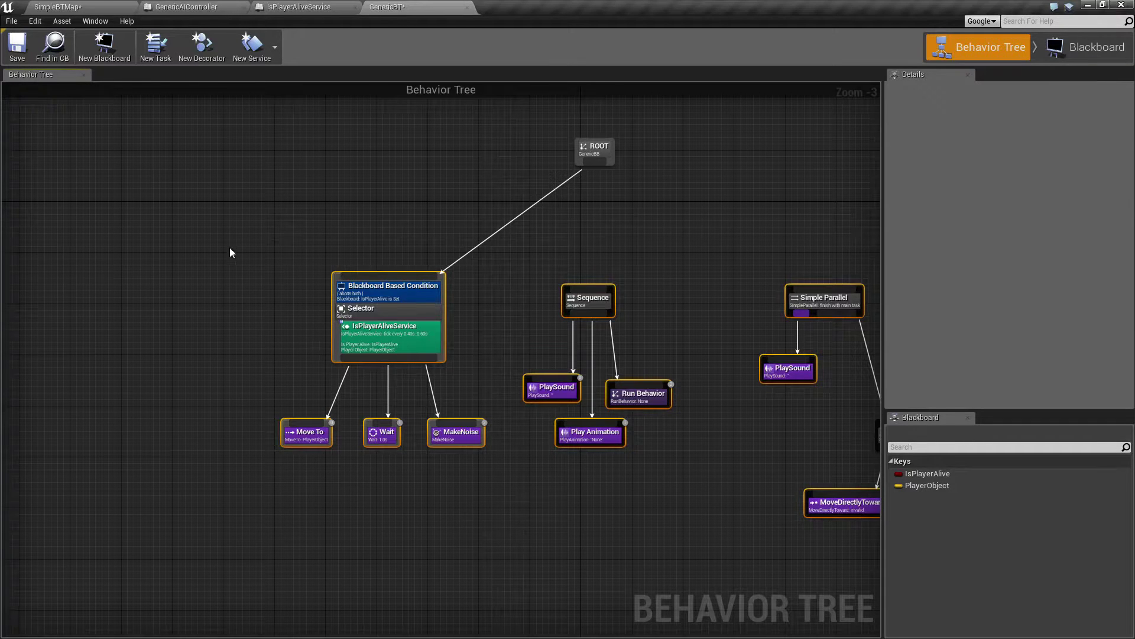
pyautogui.moveTo(229, 219); pyautogui.dragTo(813, 544)
pyautogui.moveTo(710, 511); pyautogui.dragTo(601, 494, button='right')
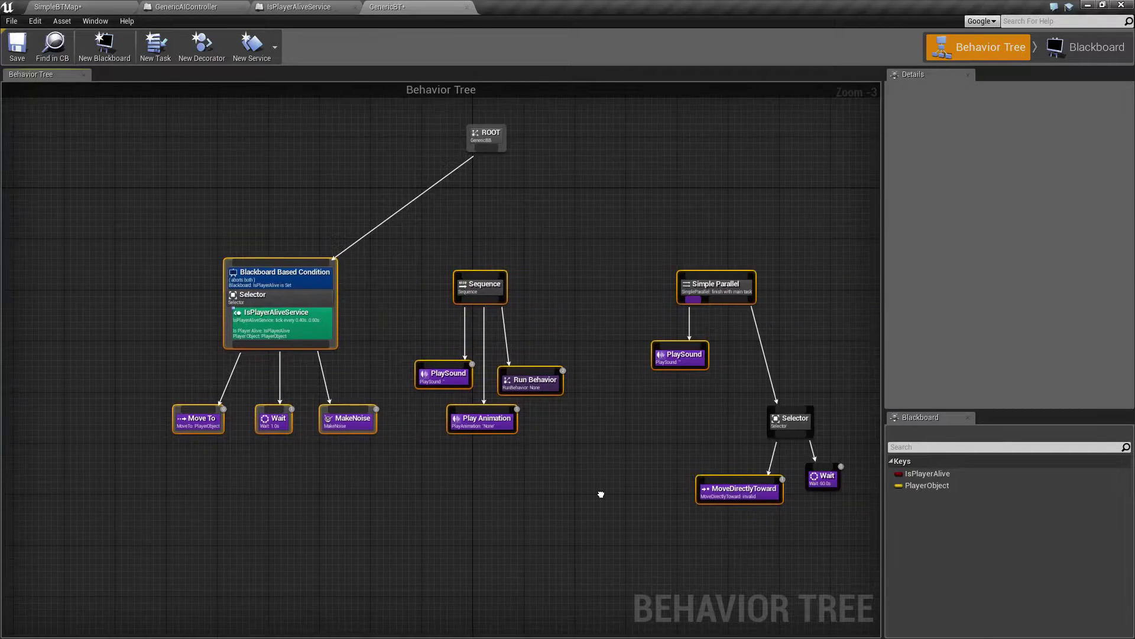
pyautogui.scroll(2, 601, 494)
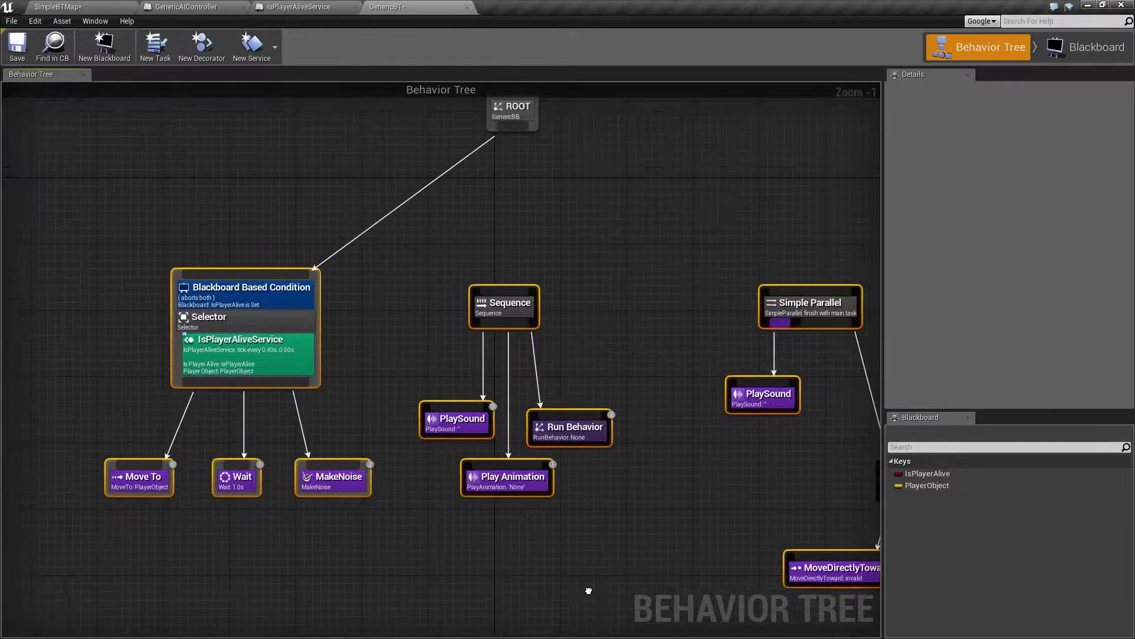
pyautogui.moveTo(588, 590); pyautogui.dragTo(607, 623, button='right')
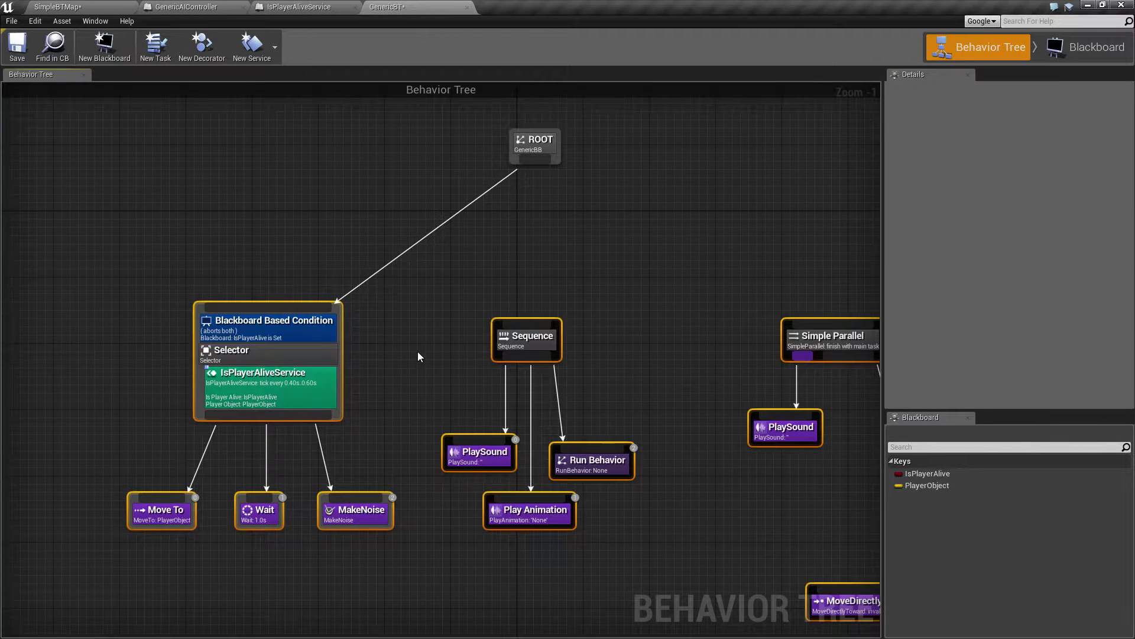
pyautogui.scroll(-1, 374, 340)
pyautogui.moveTo(379, 335); pyautogui.dragTo(374, 329, button='right')
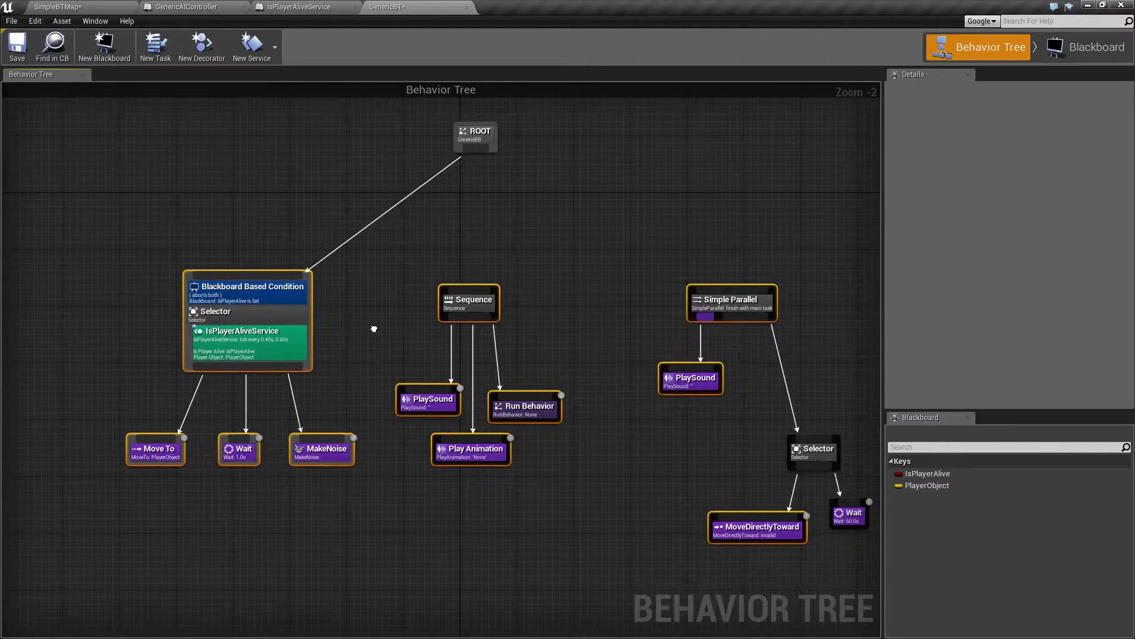
pyautogui.click(374, 329)
# - Inspect the decorator, IsPlayerAliveService, Move To/Wait/MakeNoise tasks, and Sequence and Simple Parallel nodes
pyautogui.click(240, 295)
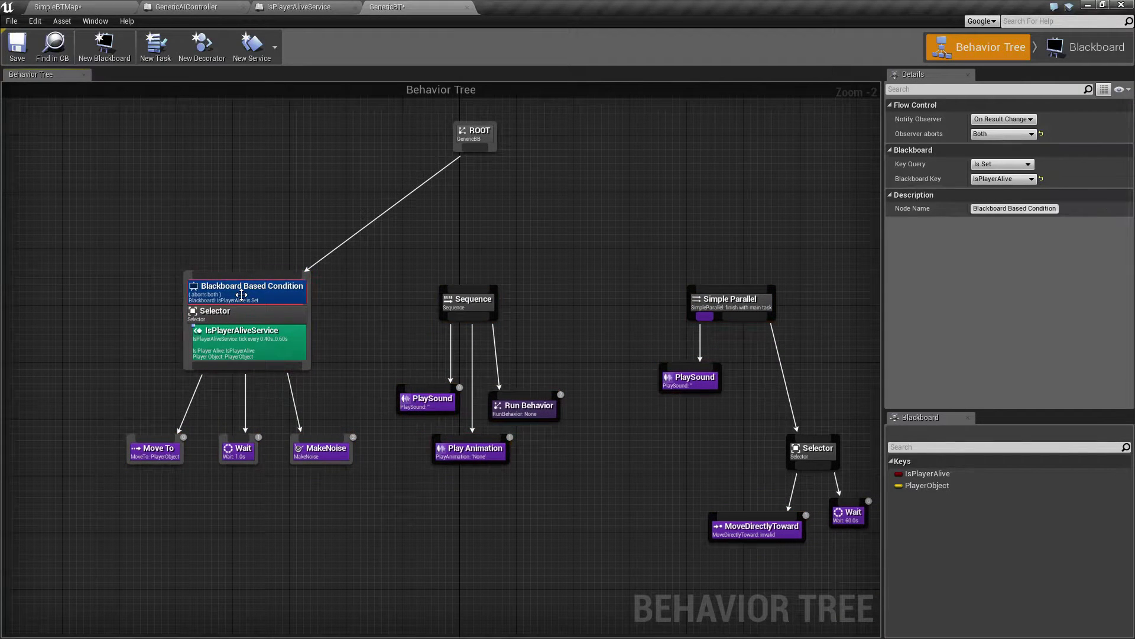
pyautogui.click(247, 340)
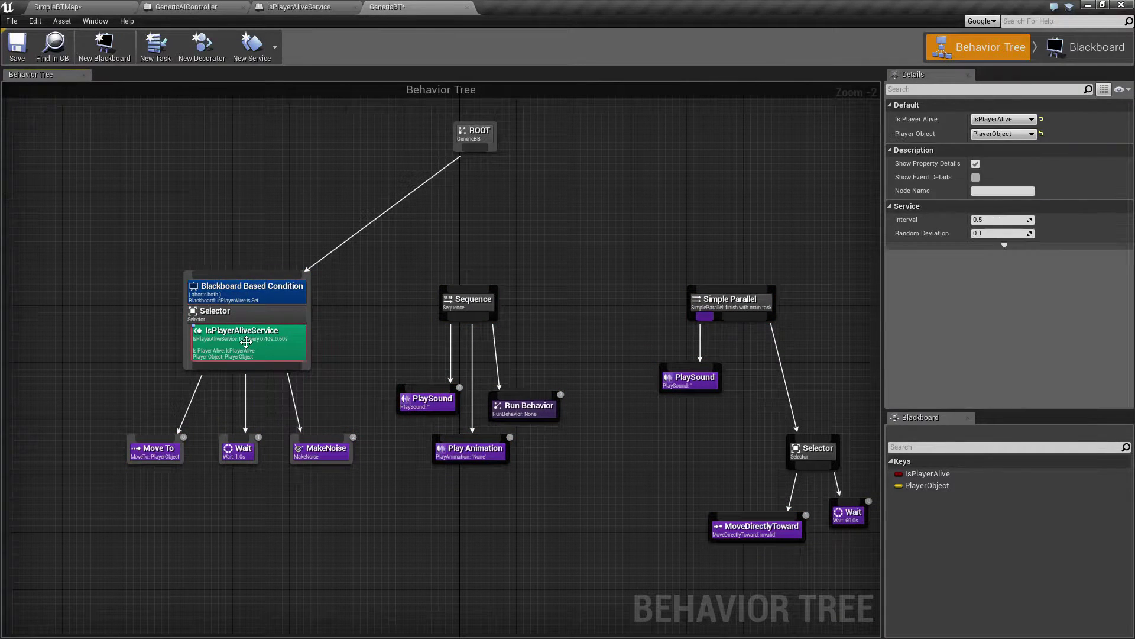
pyautogui.moveTo(94, 399); pyautogui.dragTo(354, 499)
pyautogui.moveTo(407, 253); pyautogui.dragTo(803, 327)
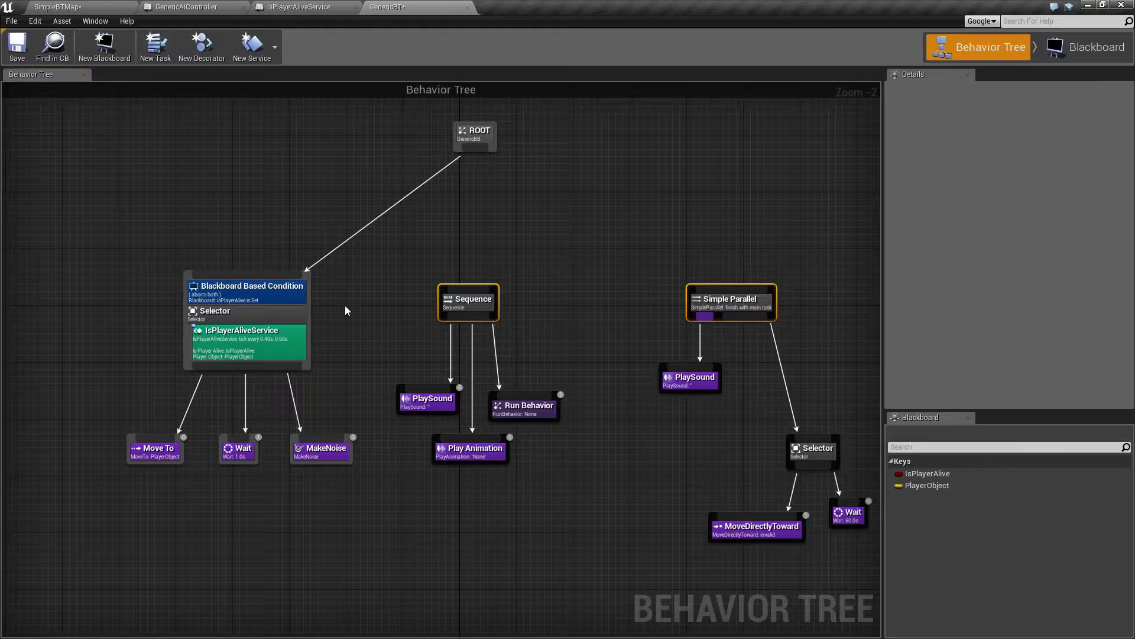
# - Reposition the graph, select every node in the tree, then clear the selection
pyautogui.moveTo(352, 310); pyautogui.dragTo(332, 295, button='right')
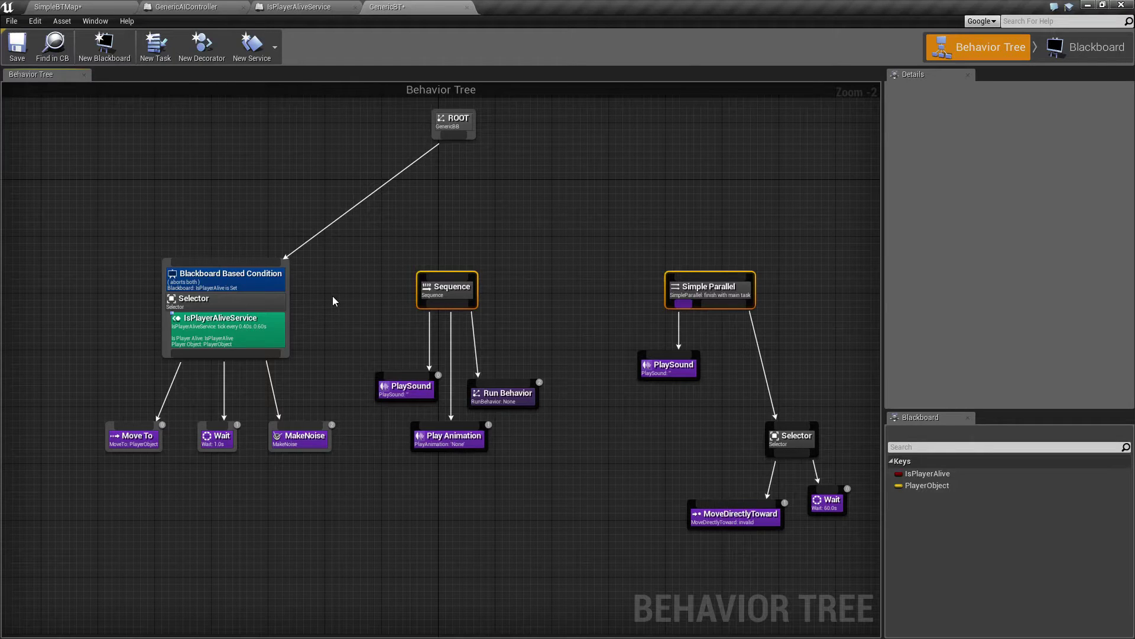
pyautogui.moveTo(333, 295); pyautogui.dragTo(388, 352, button='right')
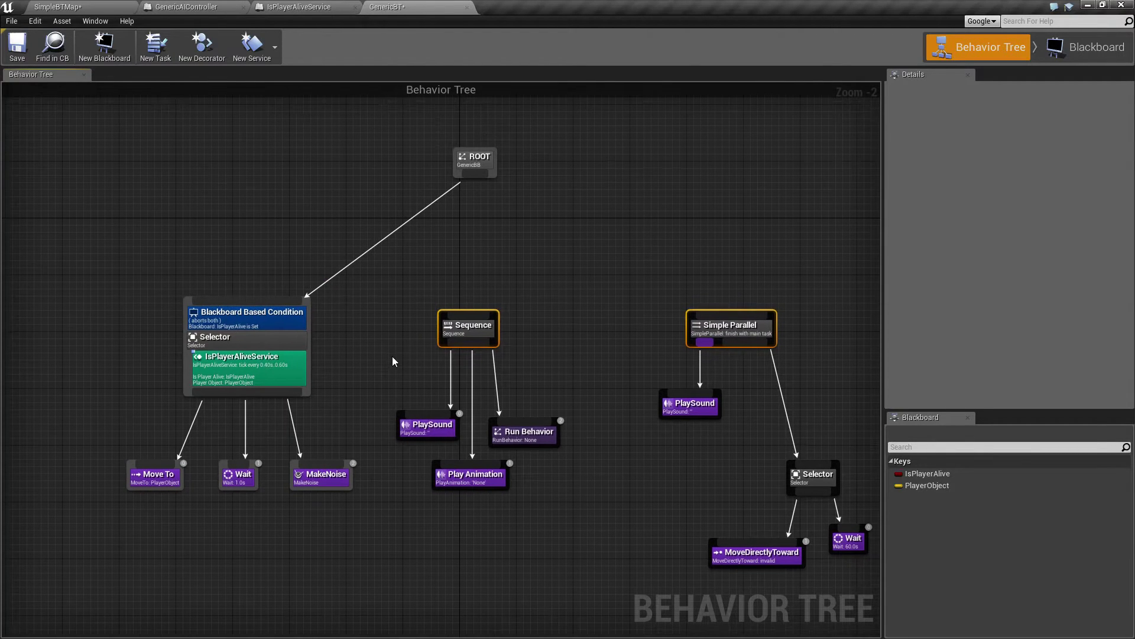
pyautogui.moveTo(94, 174); pyautogui.dragTo(859, 580)
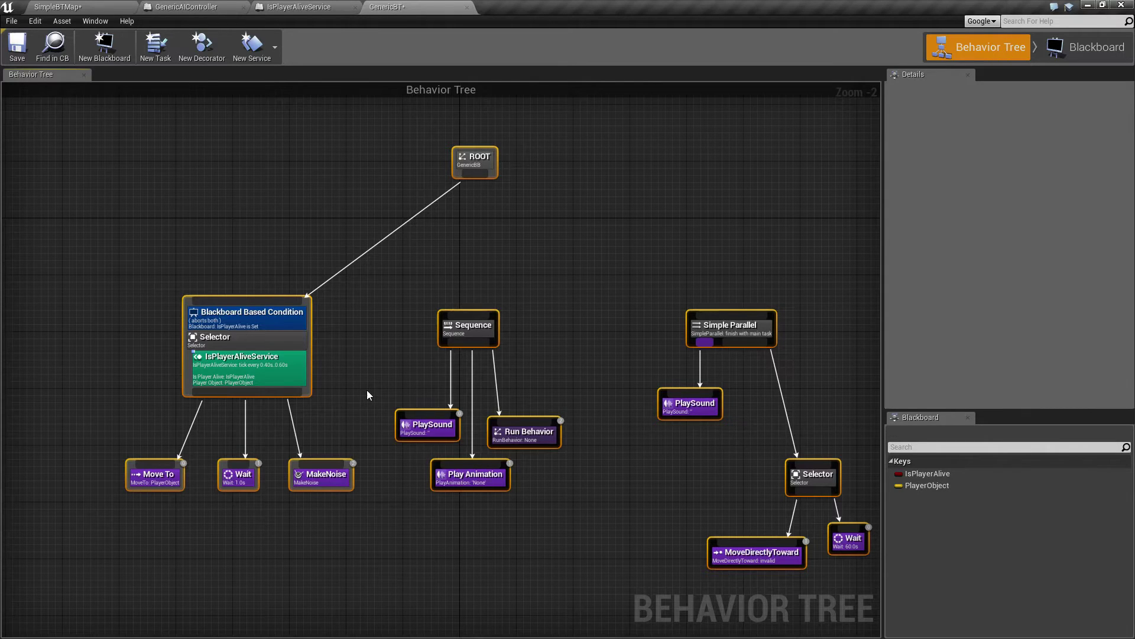
pyautogui.moveTo(96, 136); pyautogui.dragTo(853, 591)
pyautogui.click(558, 513)
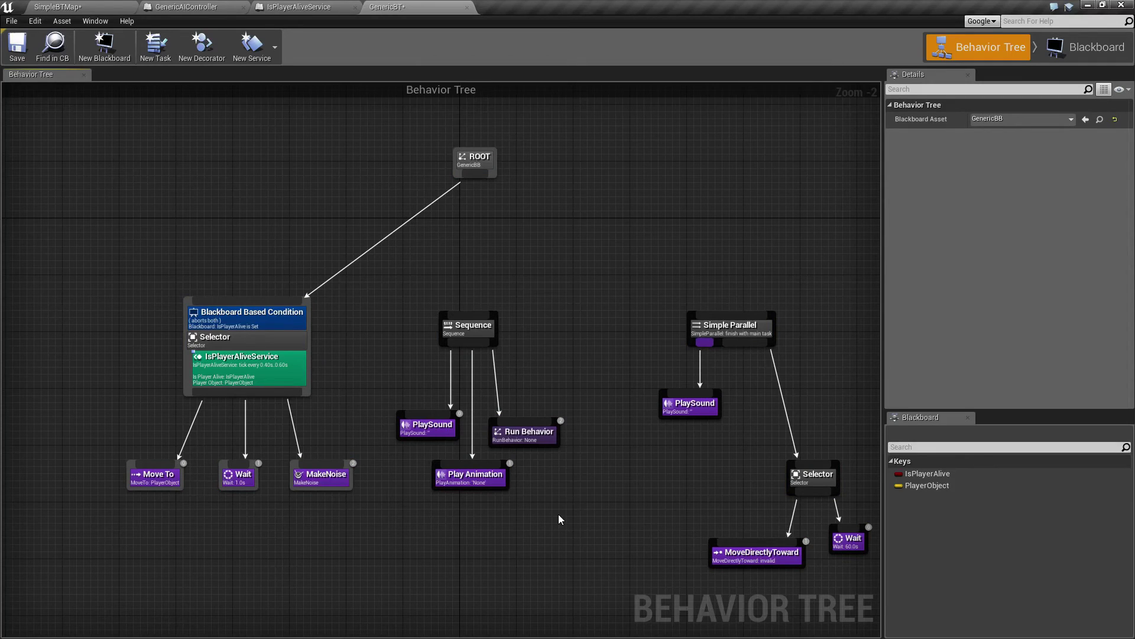